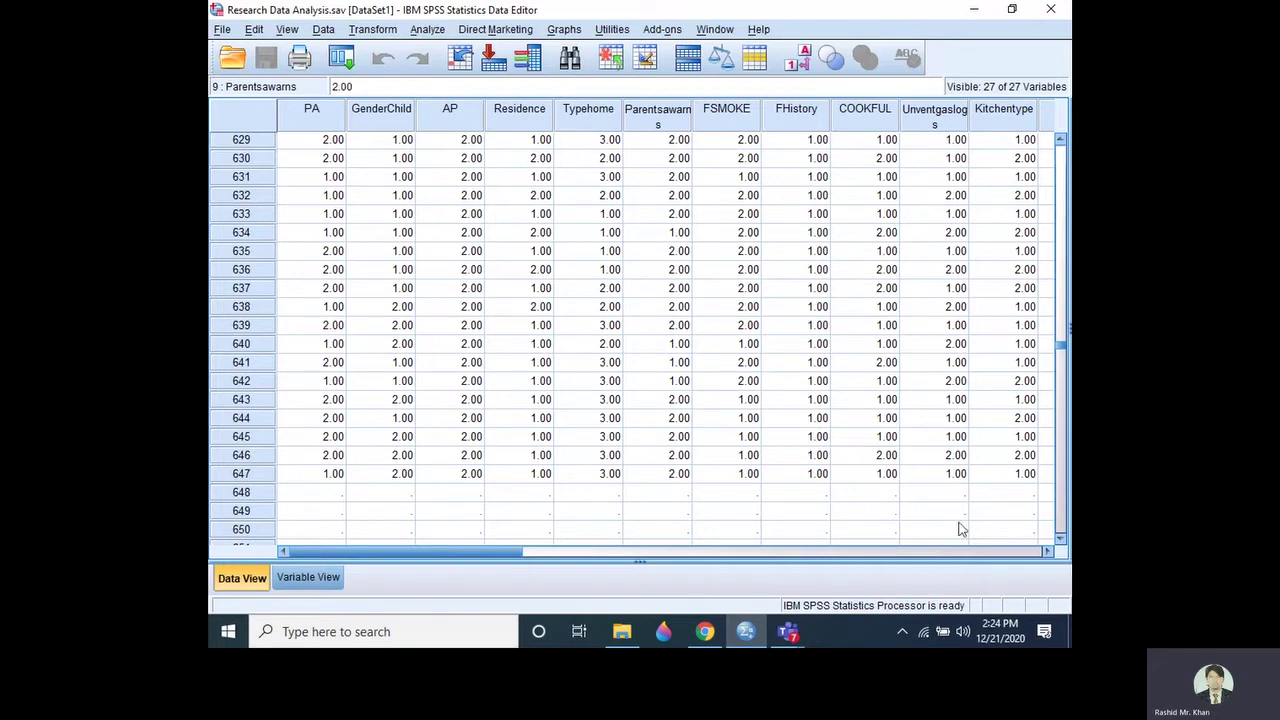
Scroll the asthma data grid from row 629 back up to the first cases.
{"action": "scroll", "coordinate": [903, 465], "scroll_direction": "up", "scroll_amount": 4}
{"action": "scroll", "coordinate": [903, 468], "scroll_direction": "up", "scroll_amount": 1}
{"action": "scroll", "coordinate": [903, 470], "scroll_direction": "up", "scroll_amount": 5}
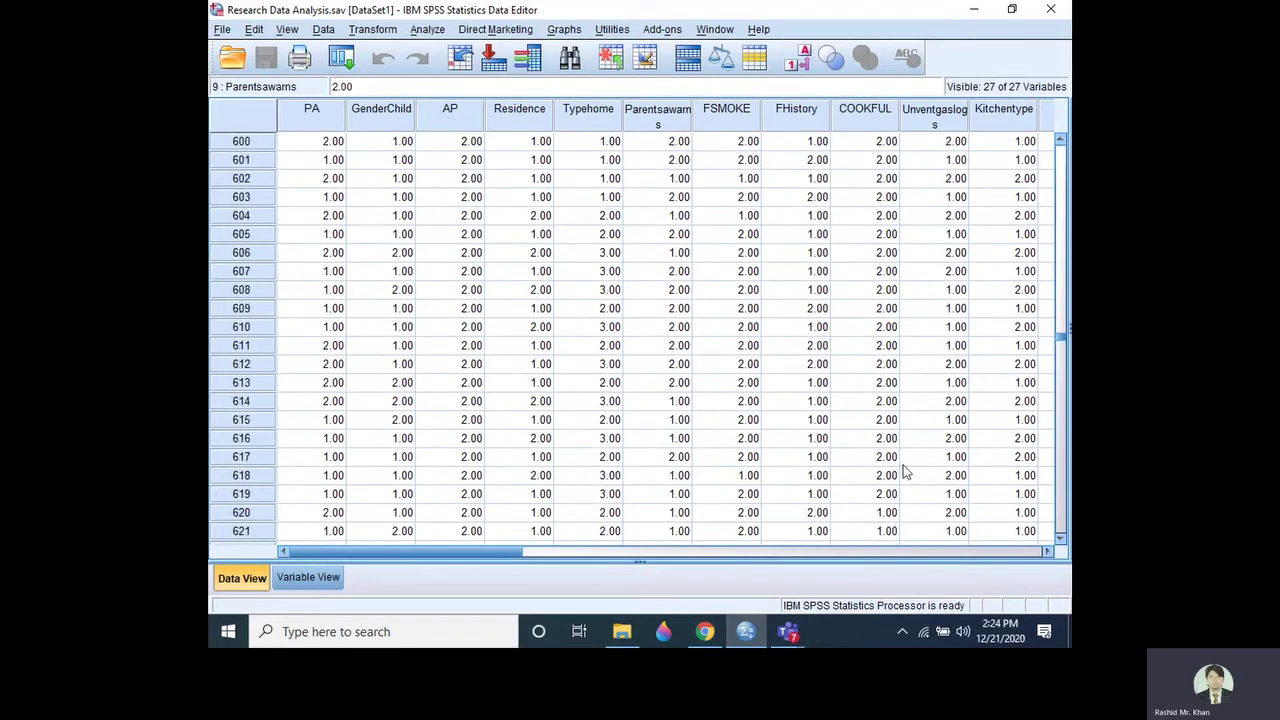
{"action": "scroll", "coordinate": [900, 465], "scroll_direction": "up", "scroll_amount": 8}
{"action": "scroll", "coordinate": [896, 460], "scroll_direction": "up", "scroll_amount": 1}
{"action": "scroll", "coordinate": [869, 380], "scroll_direction": "up", "scroll_amount": 2}
{"action": "scroll", "coordinate": [869, 378], "scroll_direction": "up", "scroll_amount": 3}
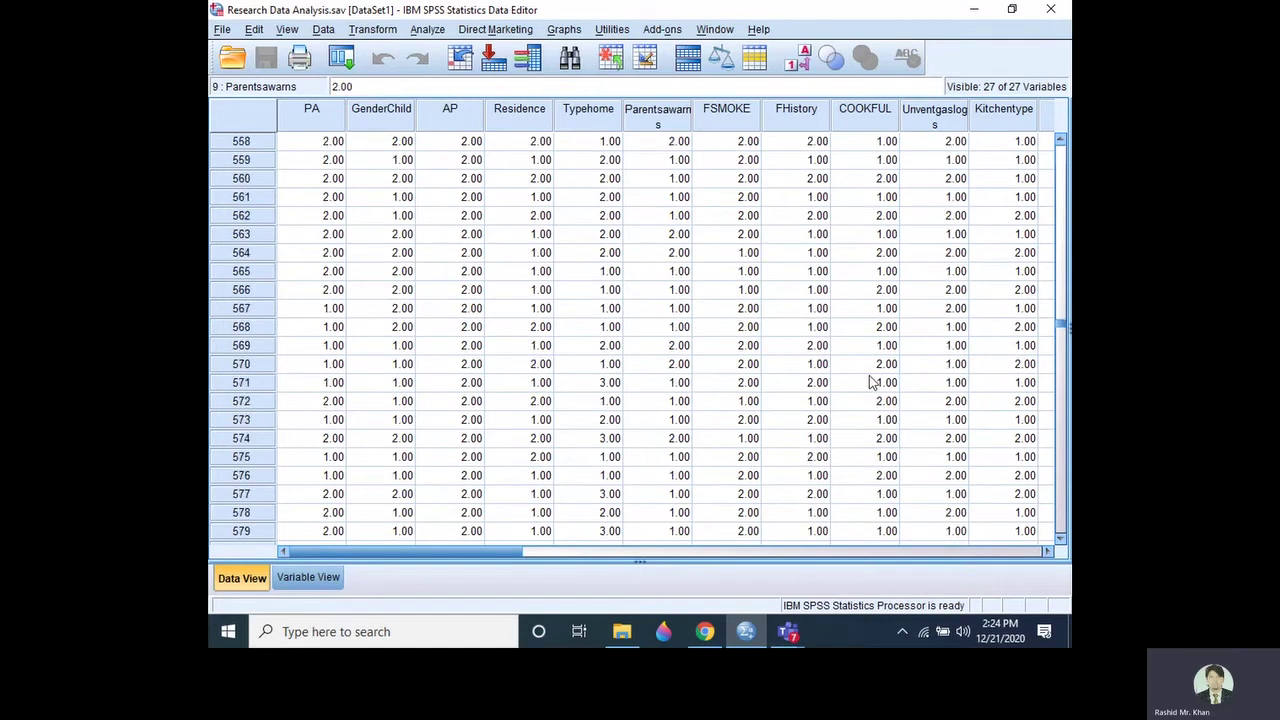
{"action": "scroll", "coordinate": [869, 378], "scroll_direction": "up", "scroll_amount": 5}
{"action": "scroll", "coordinate": [1066, 322], "scroll_direction": "up", "scroll_amount": 1}
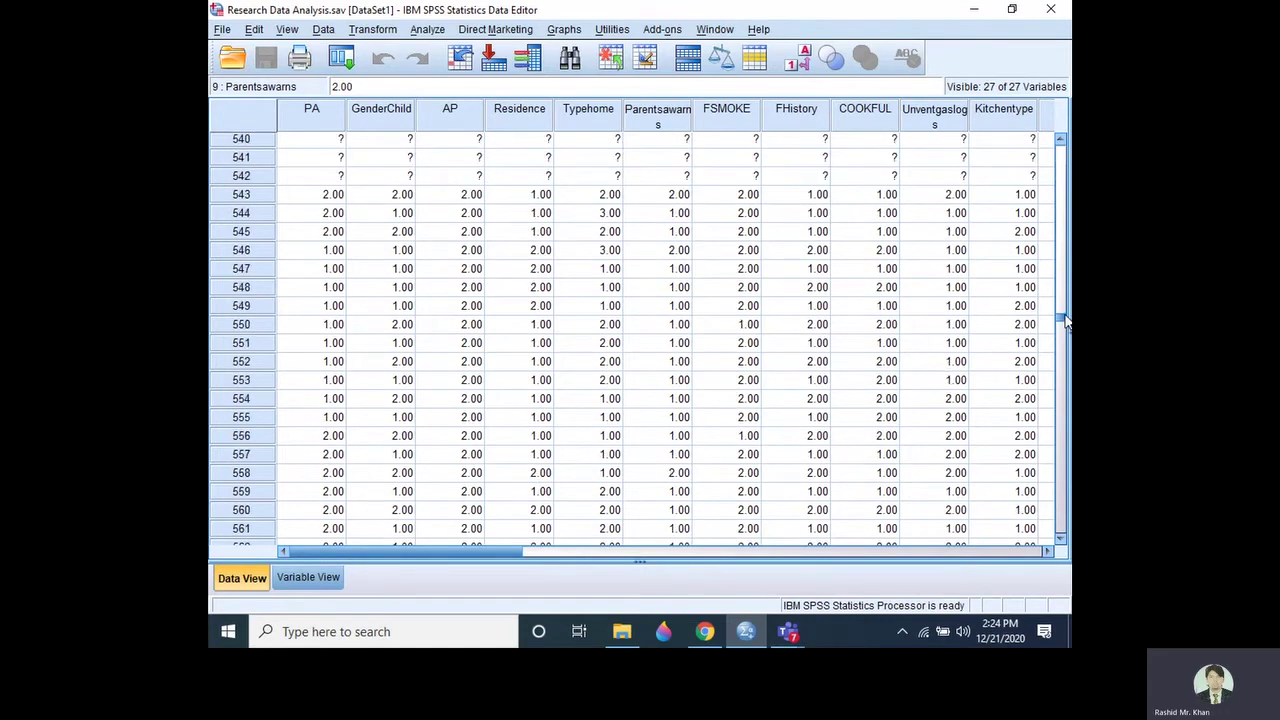
{"action": "left_click_drag", "start_coordinate": [1066, 322], "coordinate": [1066, 143]}
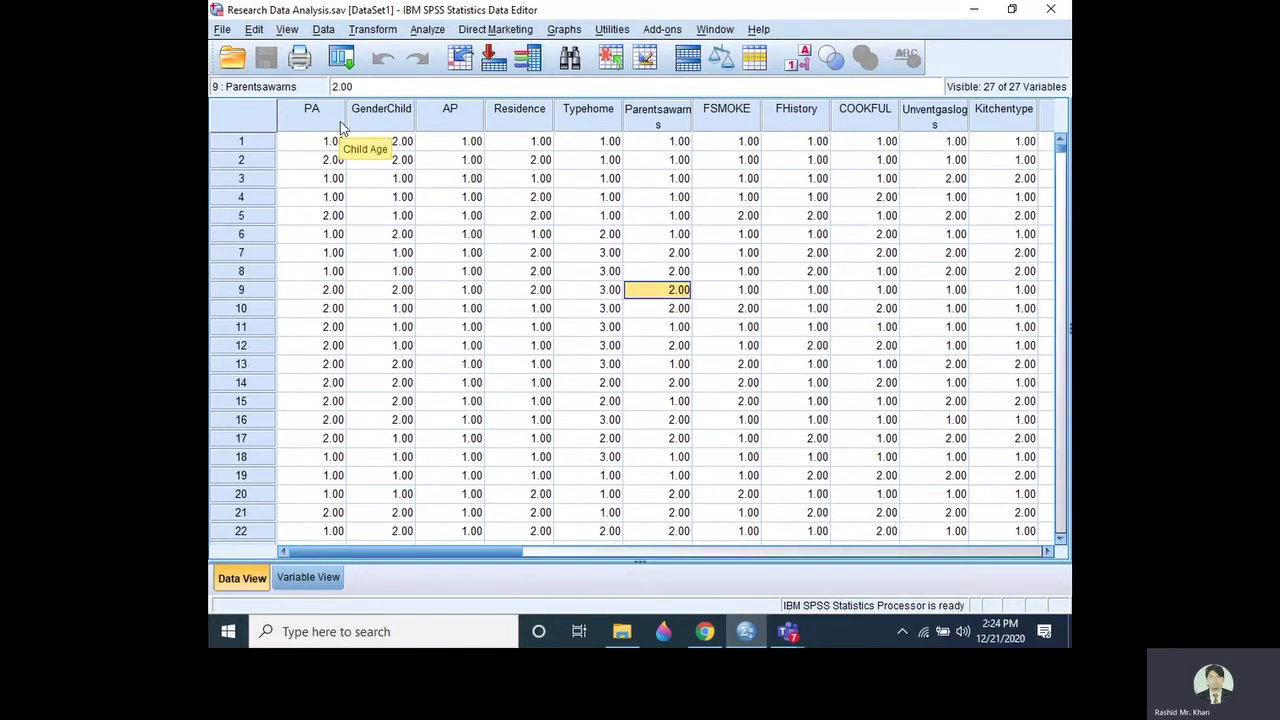
Select the AP asthma column and switch to Variable View.
{"action": "left_click", "coordinate": [450, 110]}
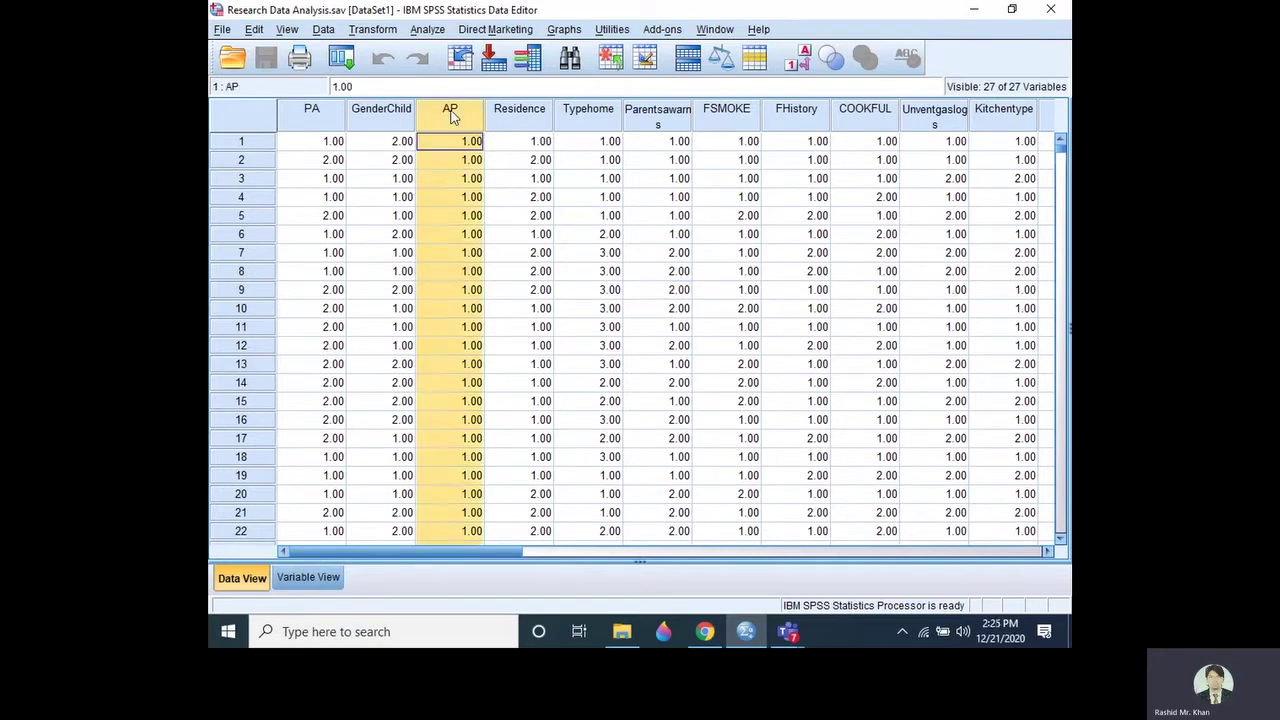
{"action": "left_click", "coordinate": [307, 580]}
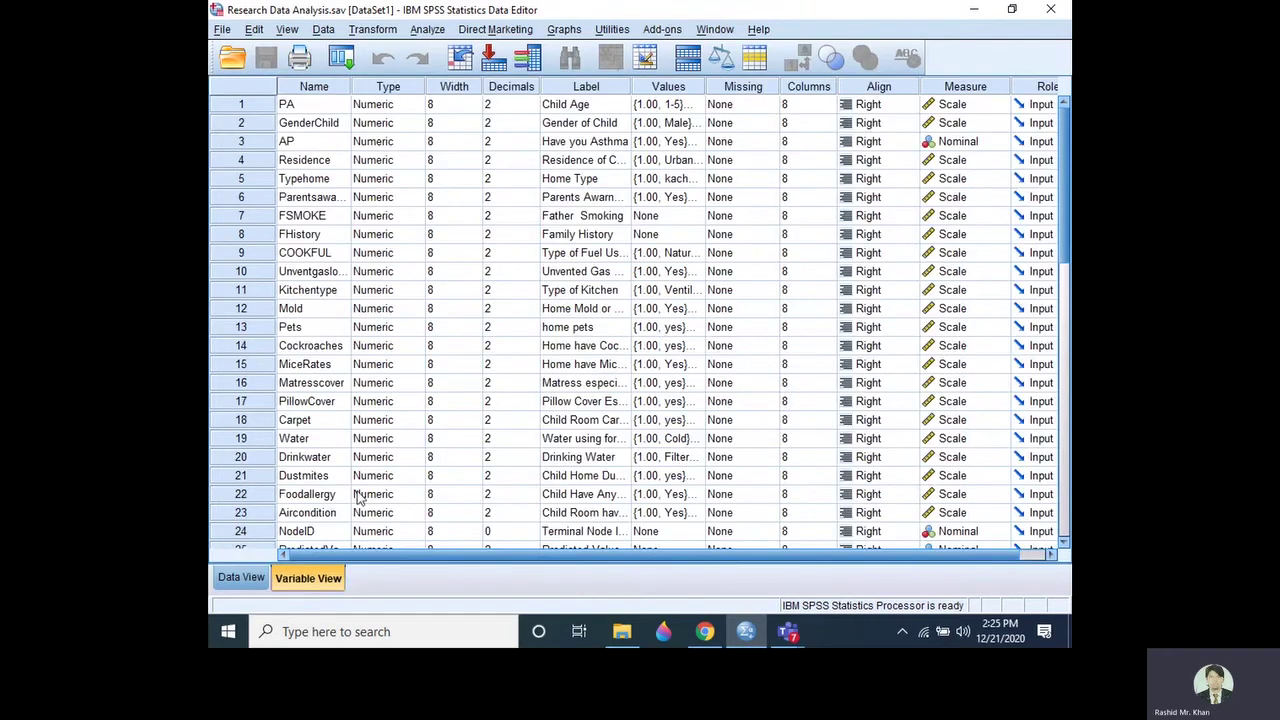
Check AP's value labels (1.00 = Yes, 2.00 = No), close them and return to Data View.
{"action": "left_click", "coordinate": [697, 142]}
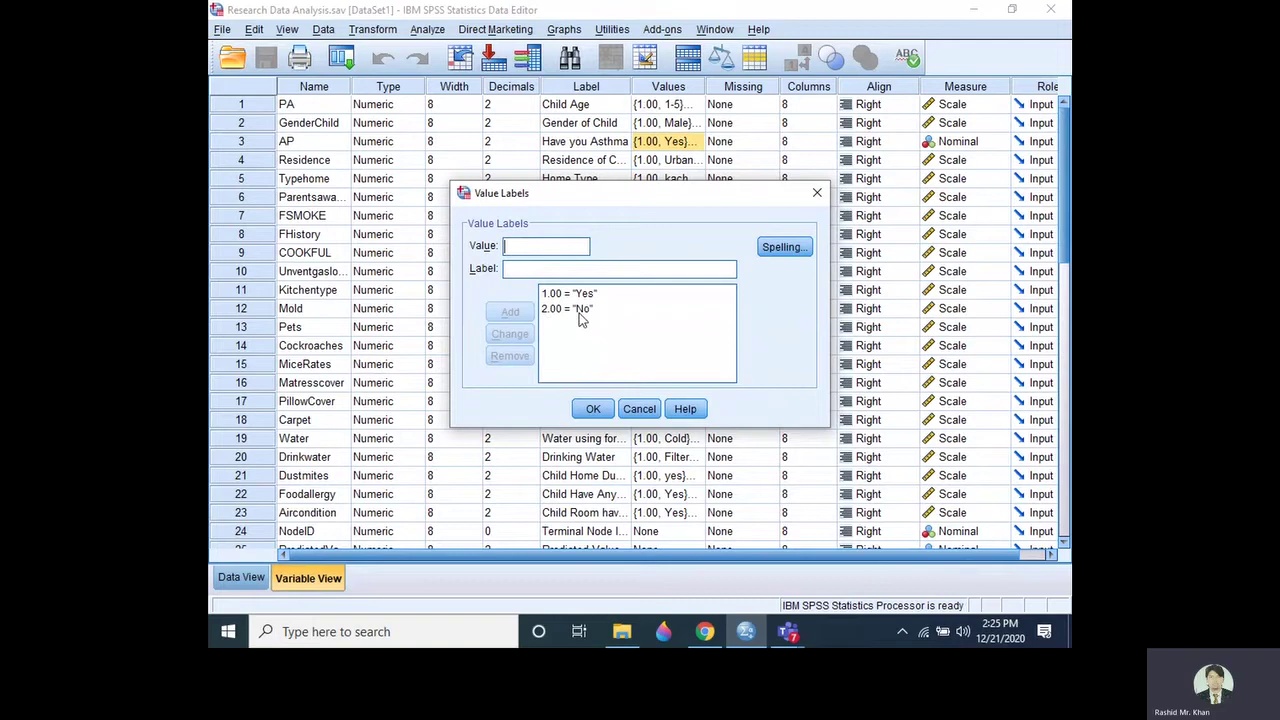
{"action": "left_click", "coordinate": [594, 410]}
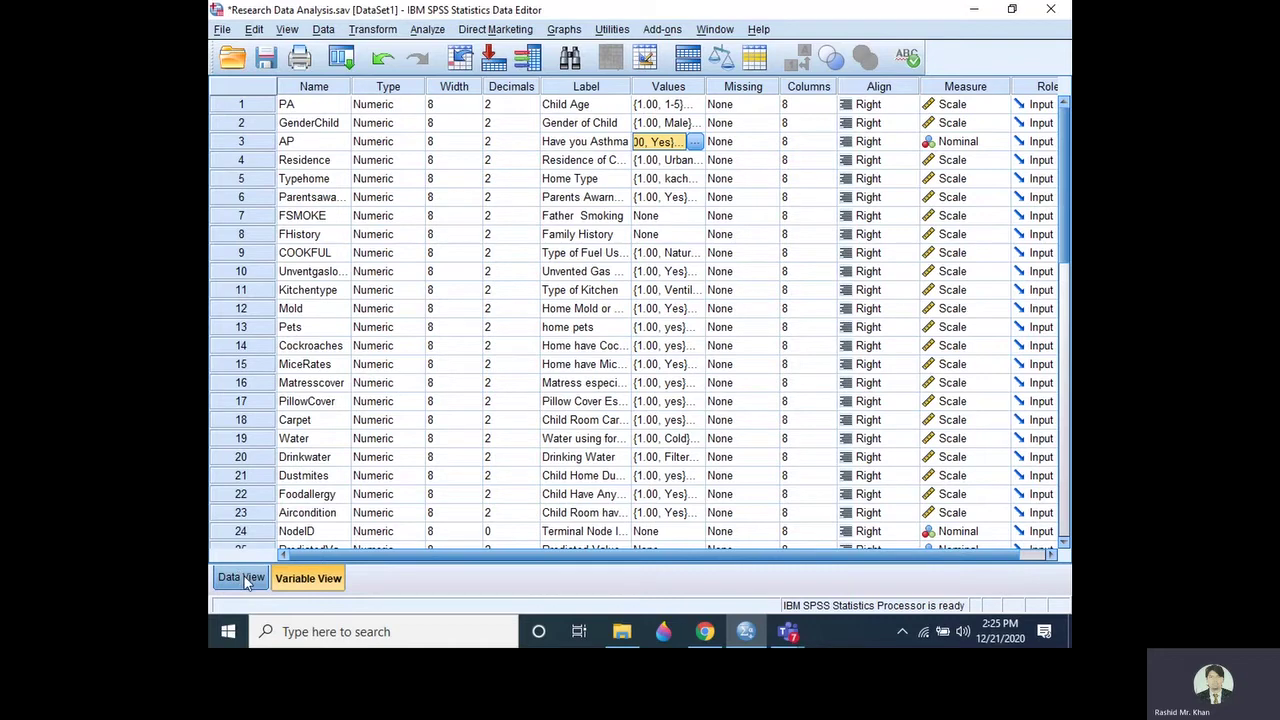
{"action": "left_click", "coordinate": [244, 576]}
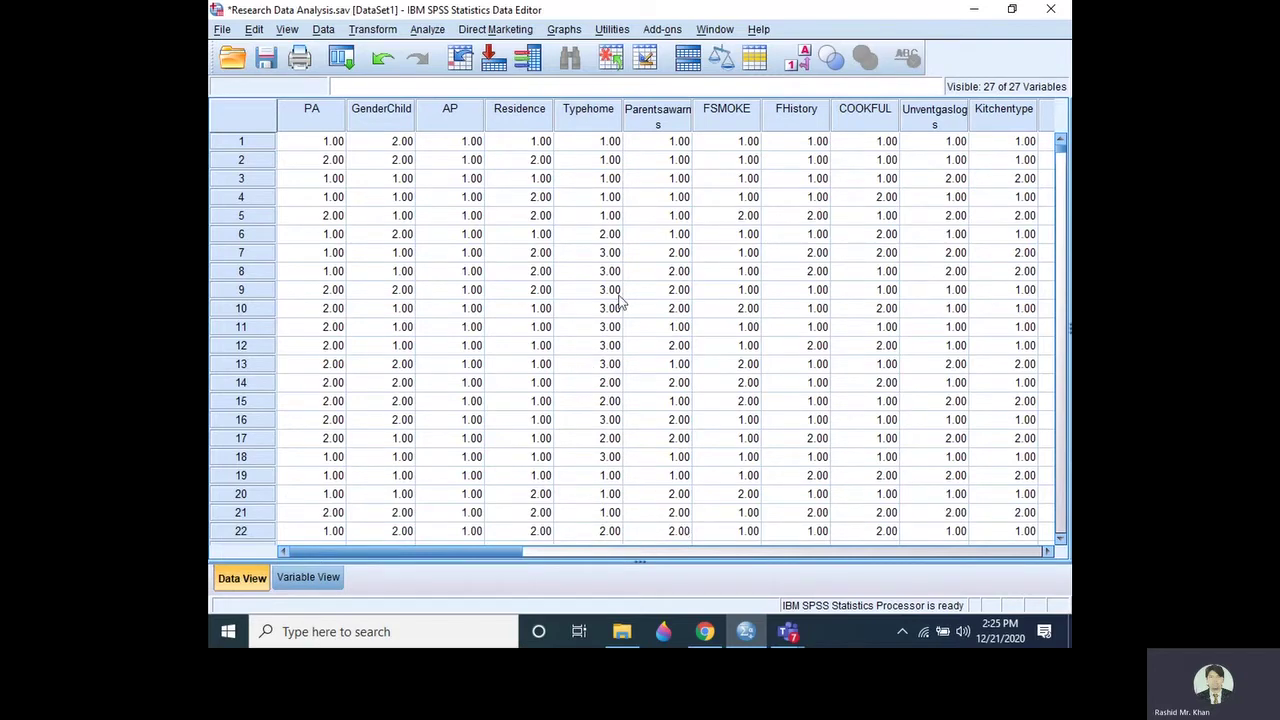
Start a Crosstabs analysis from Analyze > Descriptive Statistics.
{"action": "left_click", "coordinate": [426, 32]}
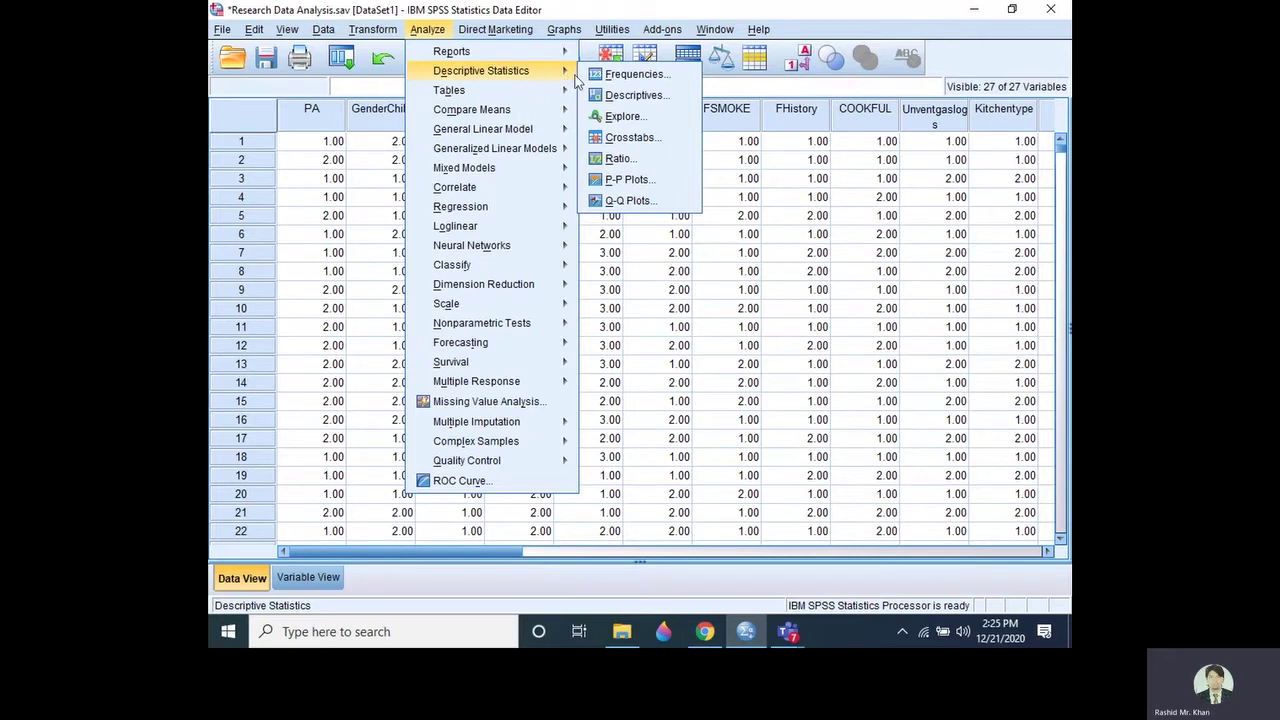
{"action": "mouse_move", "coordinate": [481, 71]}
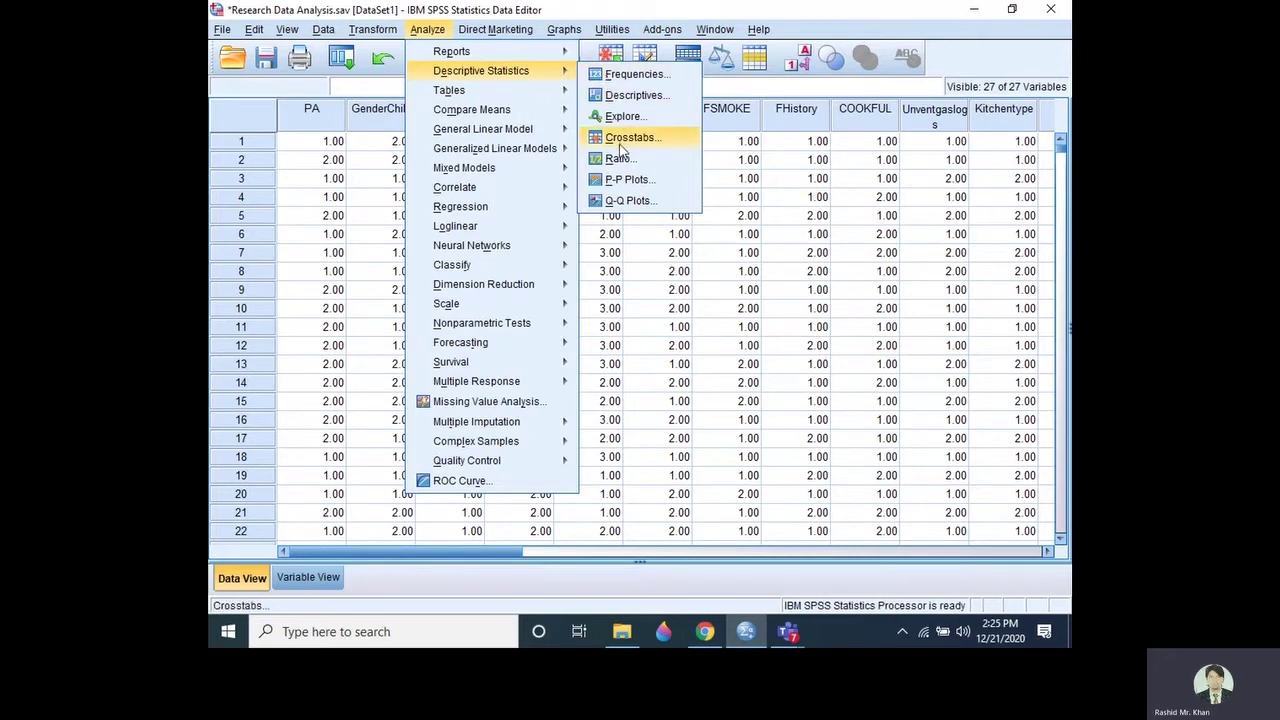
{"action": "left_click", "coordinate": [620, 146]}
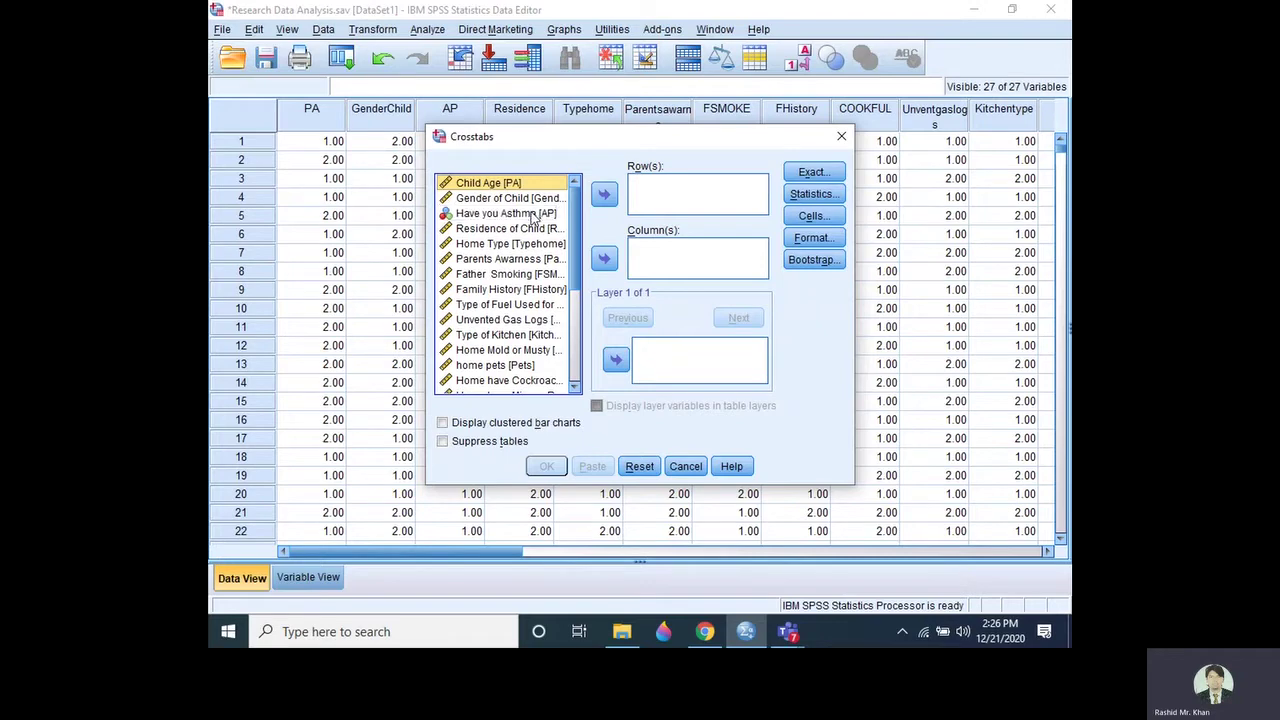
Put Have you Asthma [AP] in Row(s) and Gender of Child in Column(s).
{"action": "left_click", "coordinate": [533, 216]}
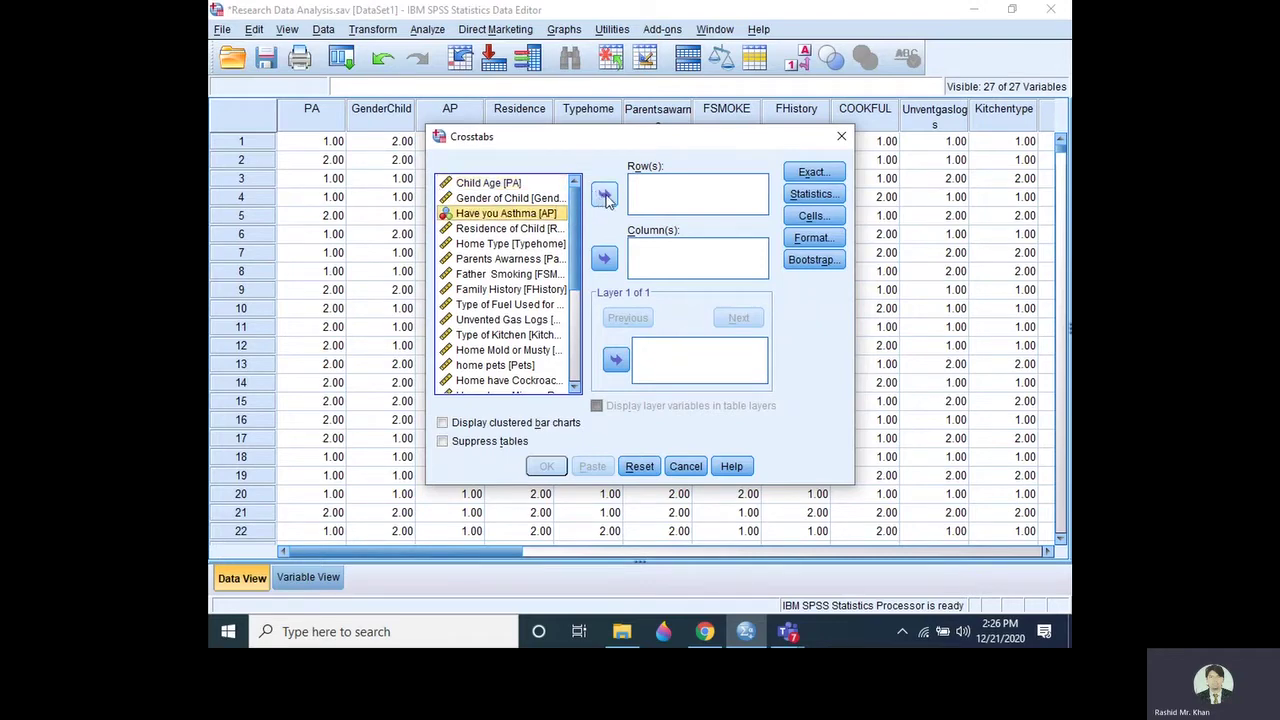
{"action": "left_click", "coordinate": [605, 195]}
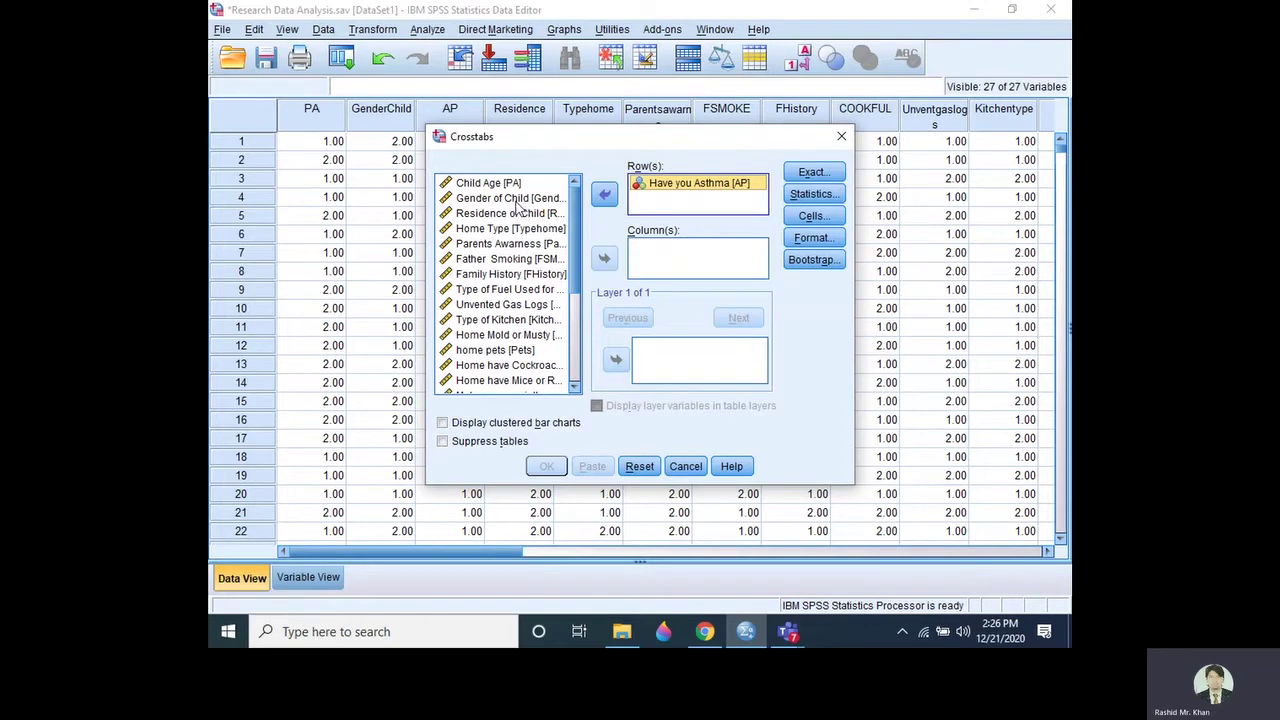
{"action": "left_click", "coordinate": [510, 198]}
{"action": "left_click", "coordinate": [604, 258]}
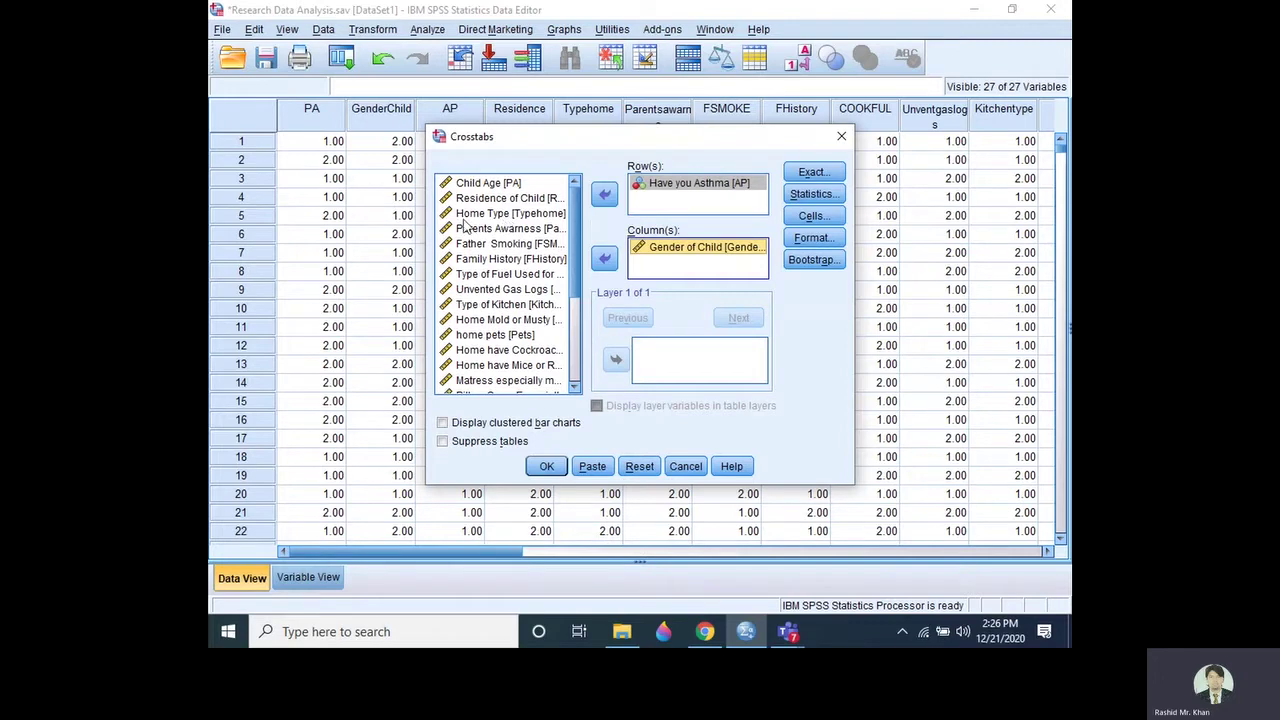
Add Parents Awarness and Family History [FHistory] as further column variables.
{"action": "left_click", "coordinate": [492, 231]}
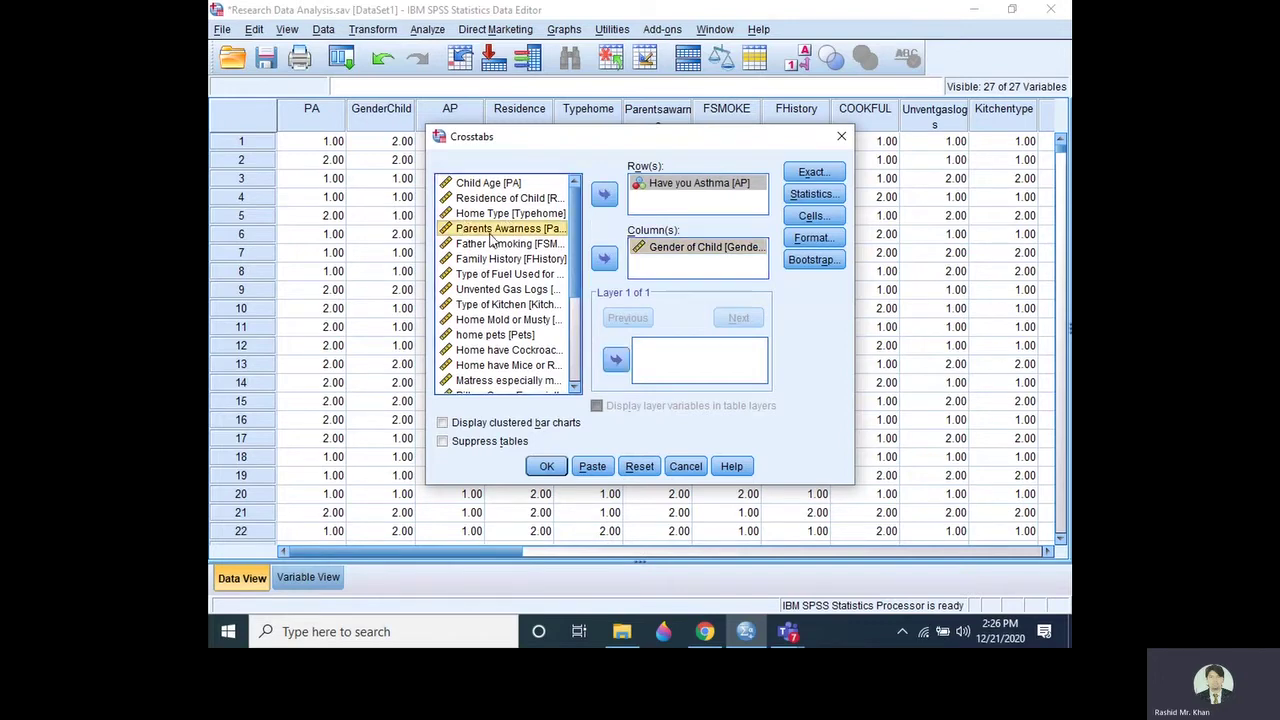
{"action": "left_click", "coordinate": [604, 260]}
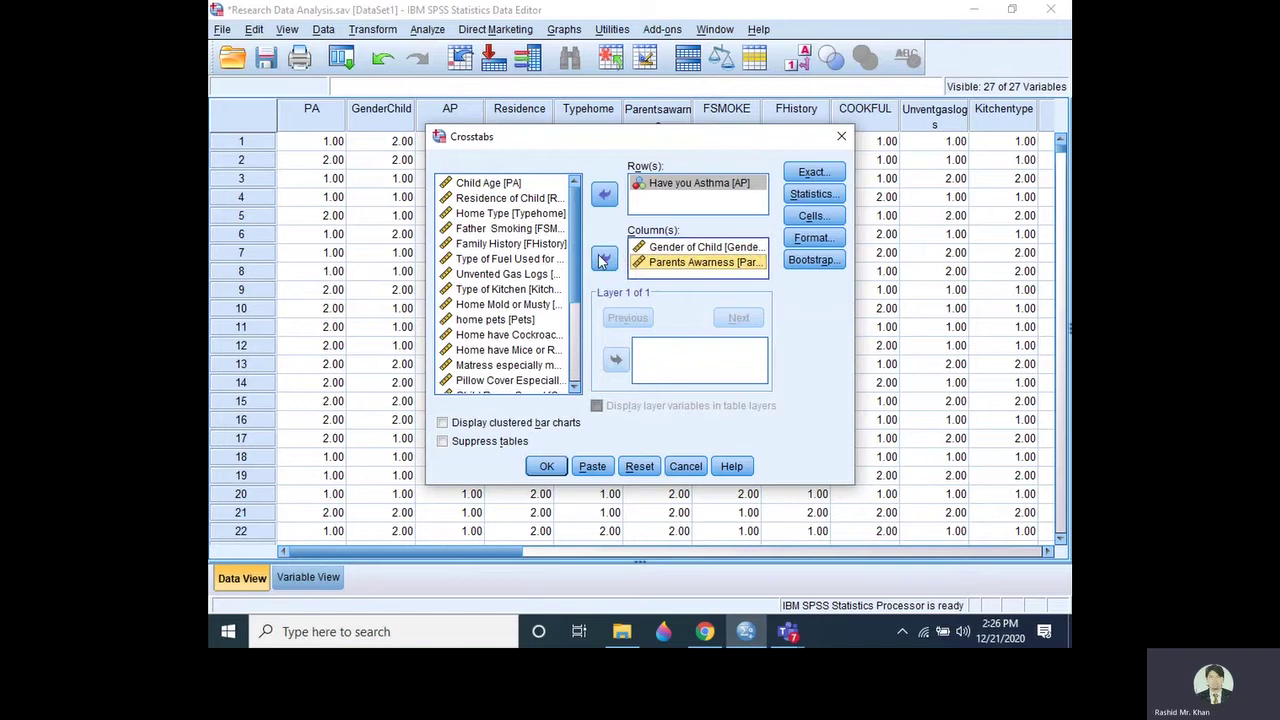
{"action": "left_click", "coordinate": [533, 230]}
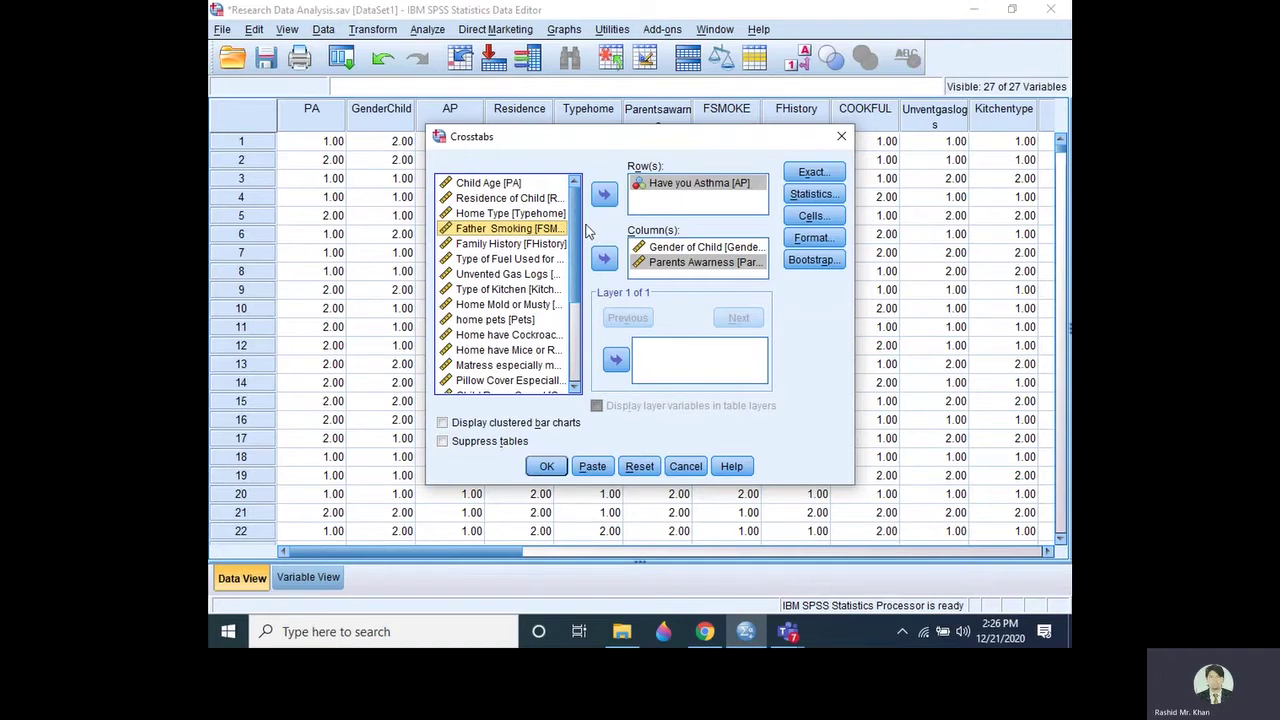
{"action": "left_click", "coordinate": [536, 246]}
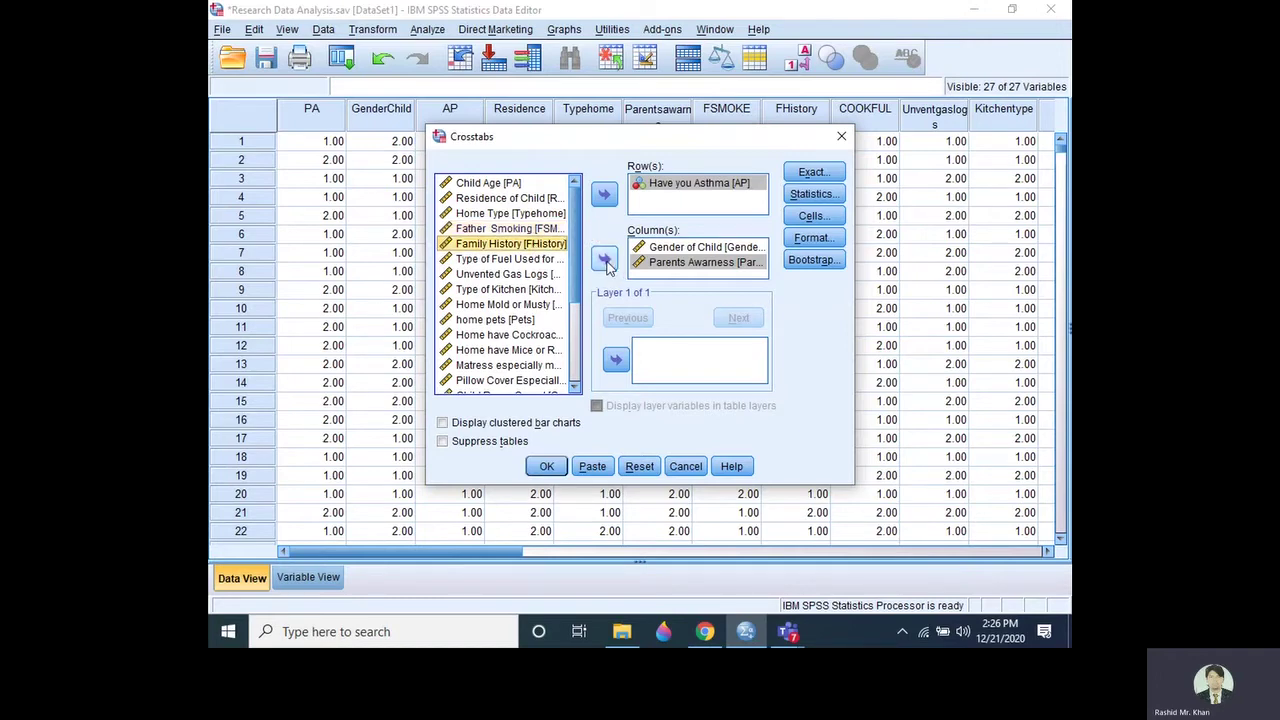
{"action": "left_click", "coordinate": [605, 261]}
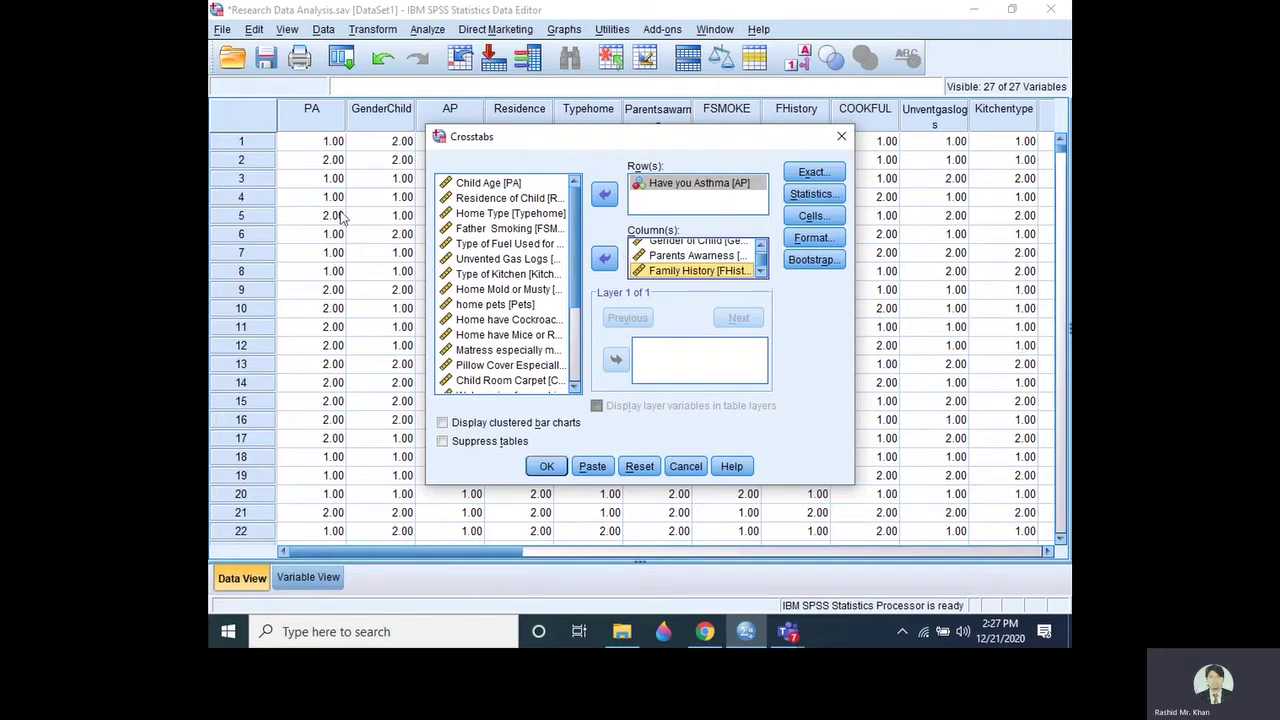
Review the full names of the row and column variables in the crosstab lists.
{"action": "left_click", "coordinate": [668, 185]}
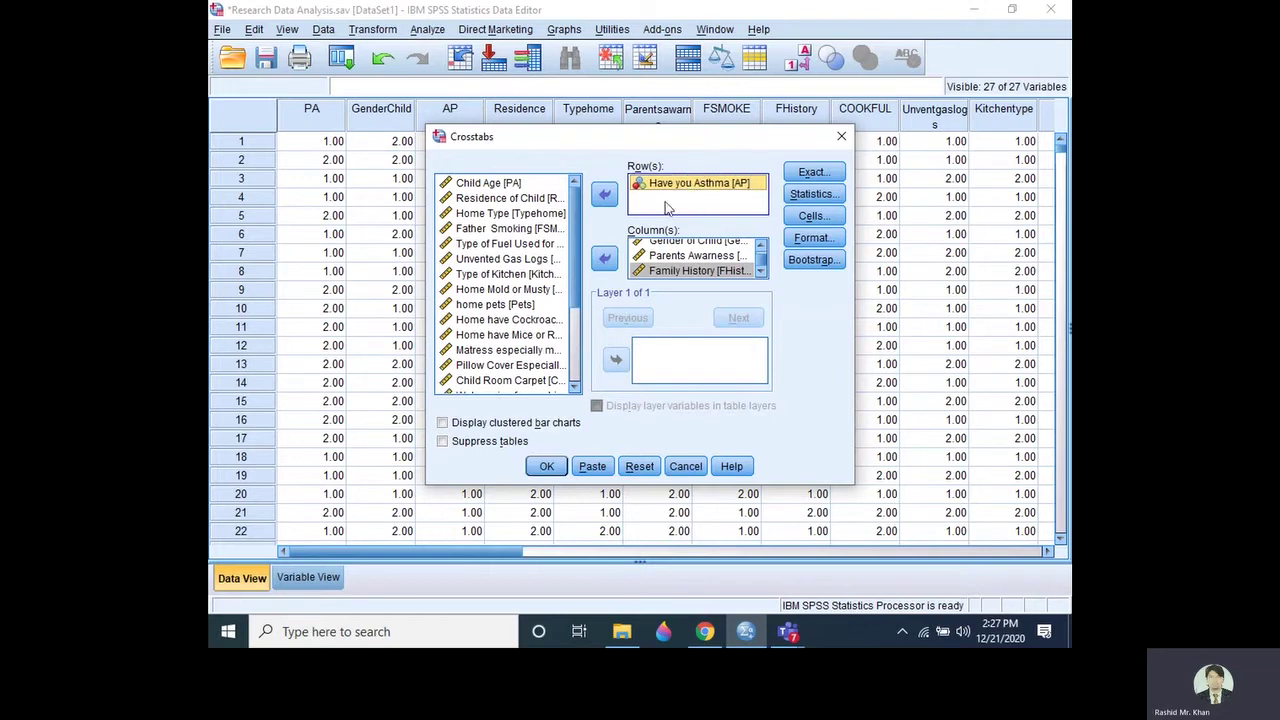
{"action": "left_click", "coordinate": [690, 183]}
{"action": "left_click", "coordinate": [684, 258]}
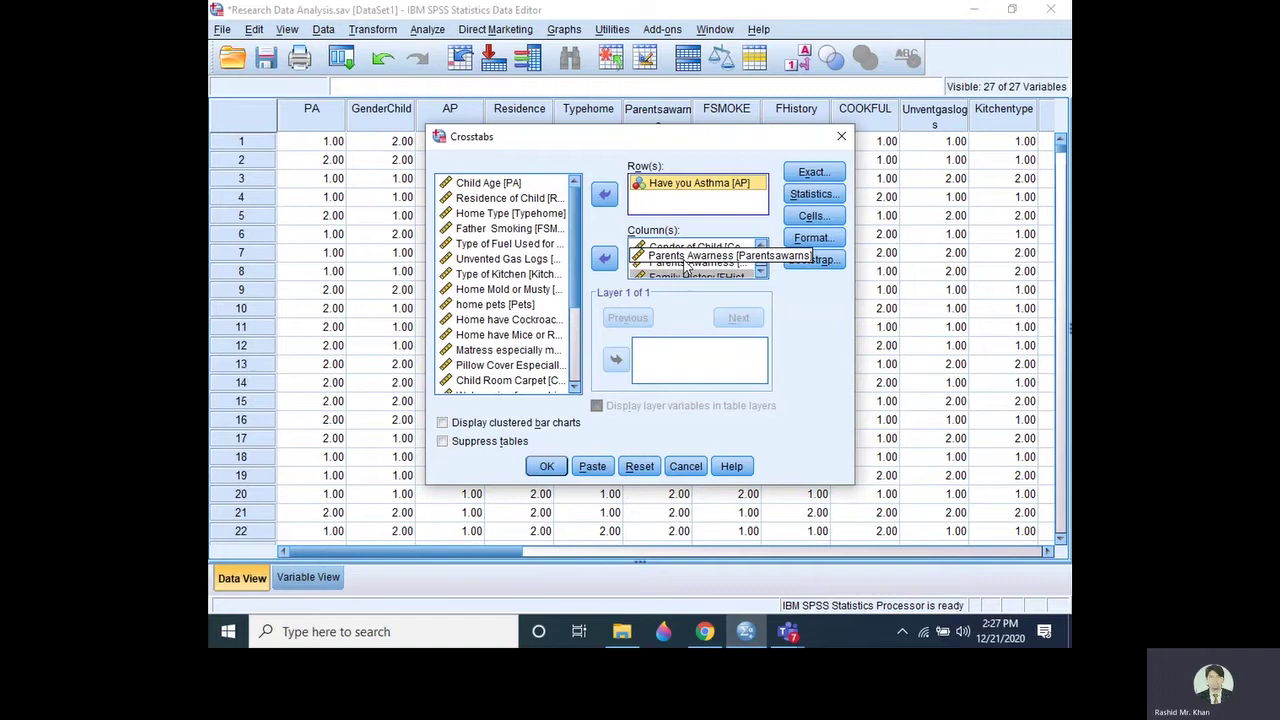
{"action": "left_click", "coordinate": [676, 272]}
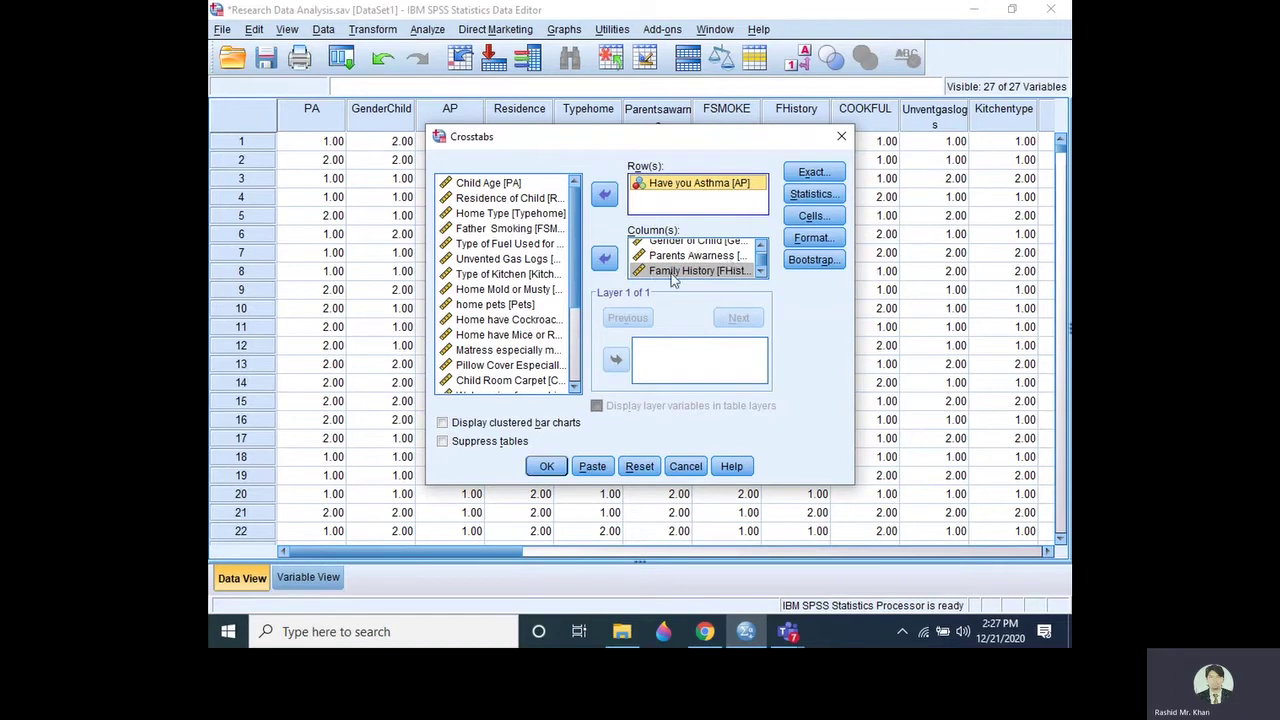
{"action": "left_click", "coordinate": [798, 198]}
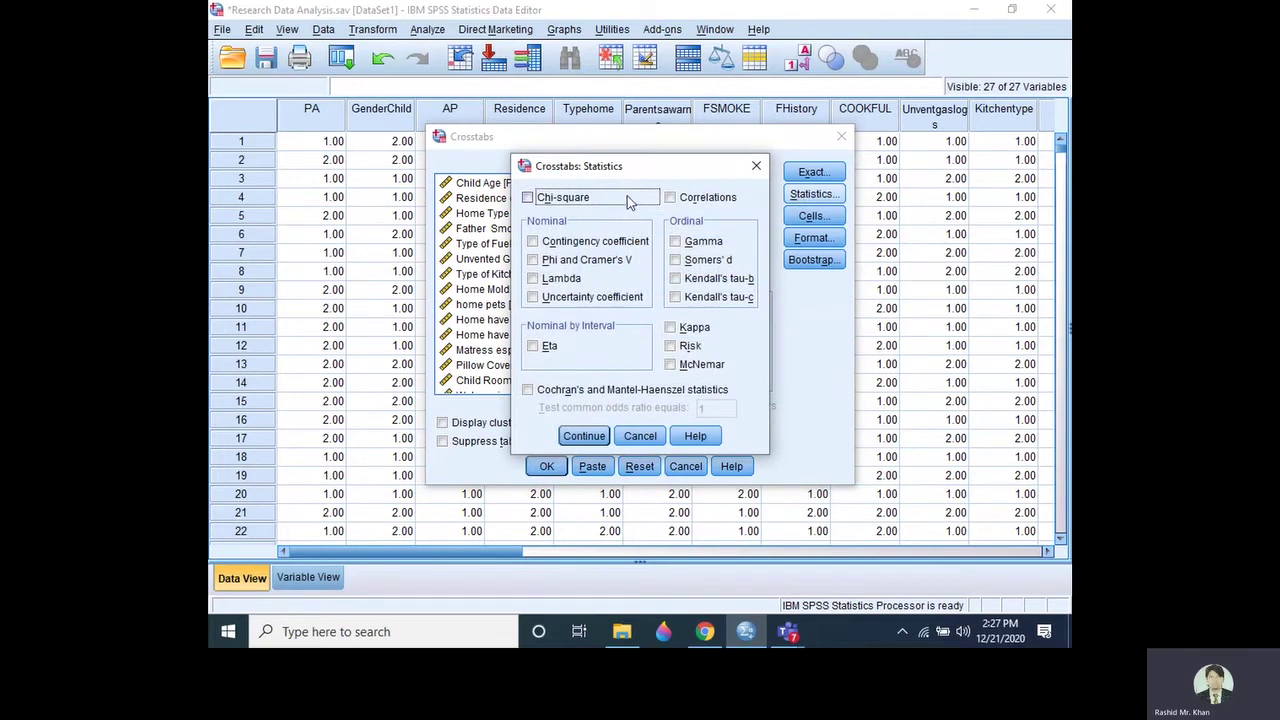
Request a Chi-square statistic for the crosstab and return to the main dialog.
{"action": "left_click", "coordinate": [552, 200]}
{"action": "left_click", "coordinate": [583, 437]}
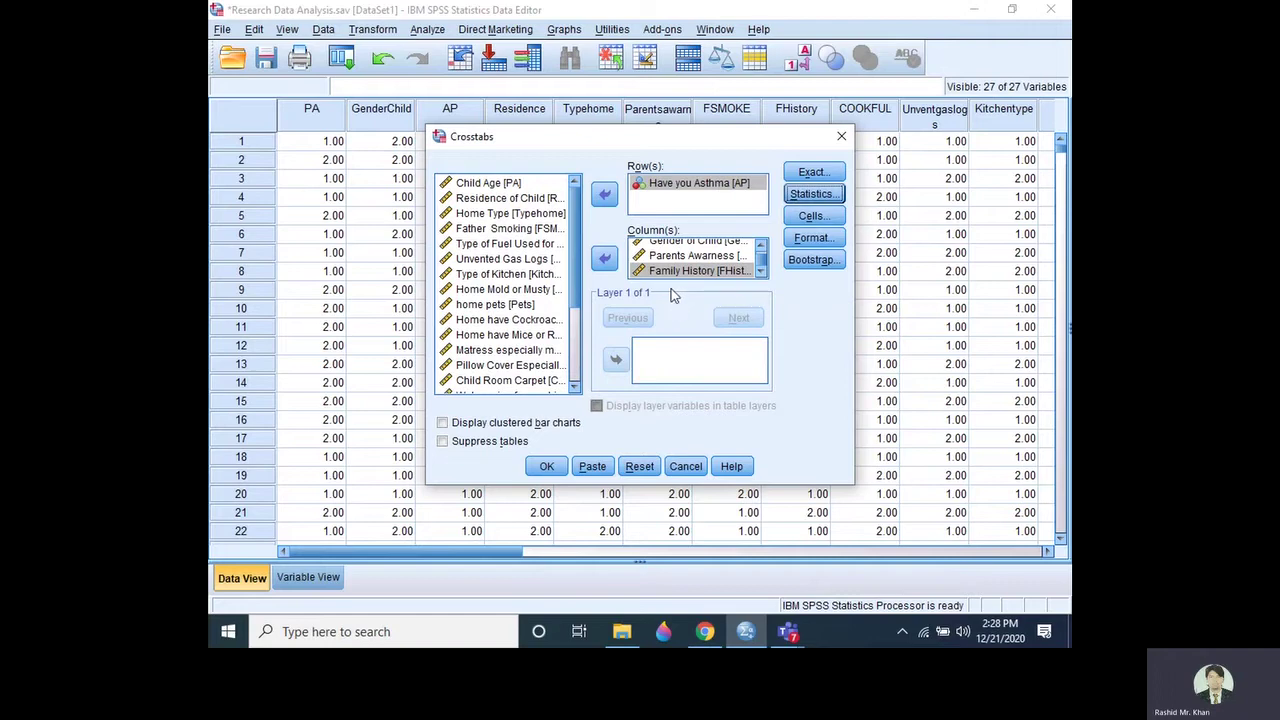
Show expected counts plus row, column and total percentages in the crosstab cells.
{"action": "left_click", "coordinate": [808, 216]}
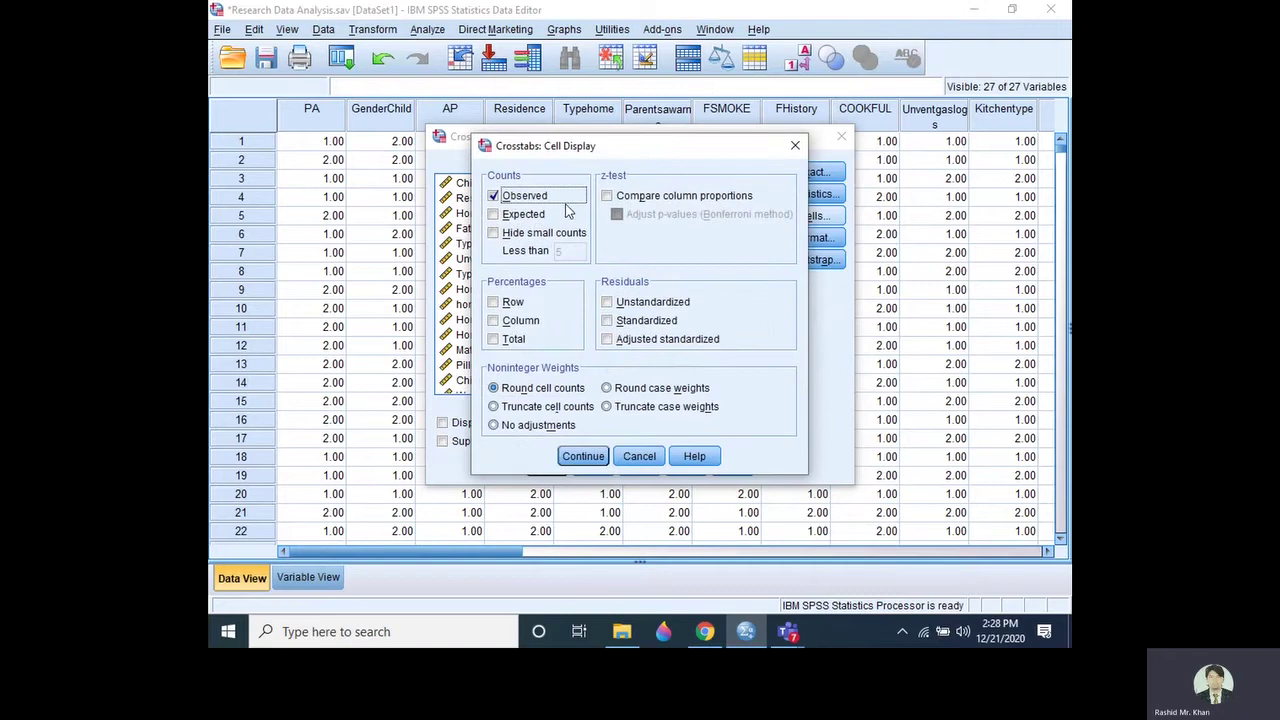
{"action": "left_click", "coordinate": [497, 215]}
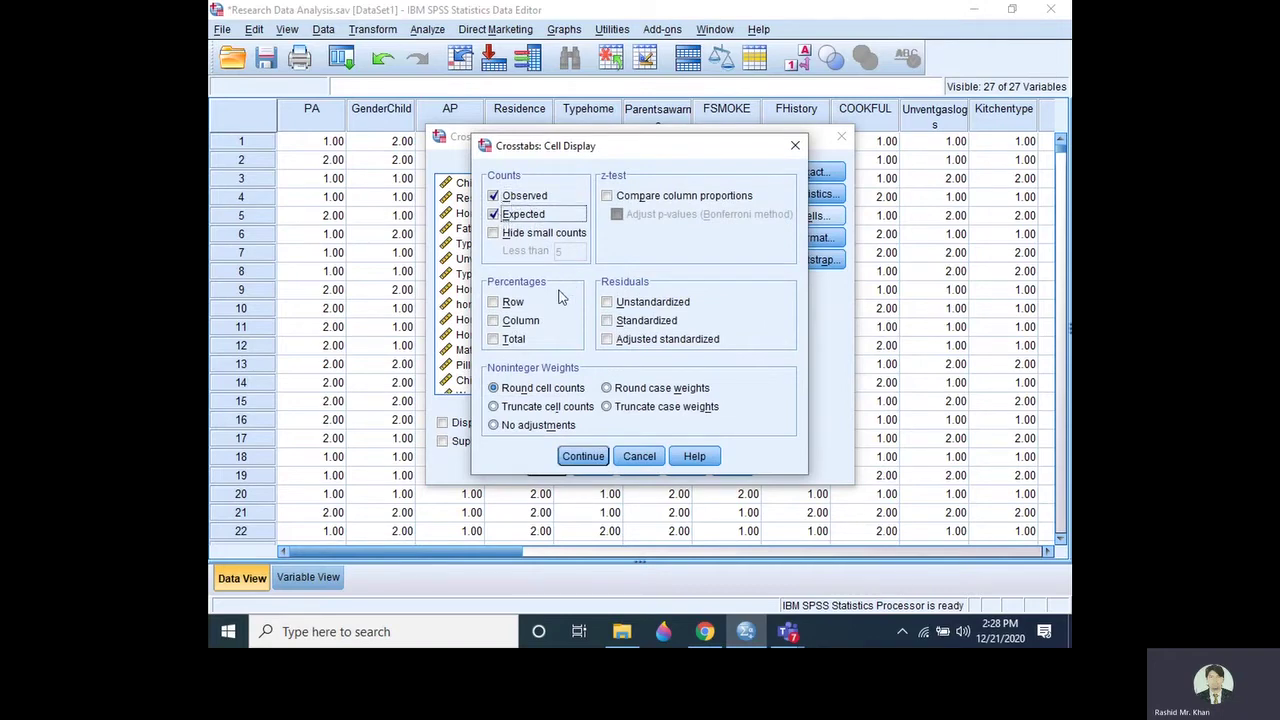
{"action": "left_click", "coordinate": [505, 304]}
{"action": "left_click", "coordinate": [506, 322]}
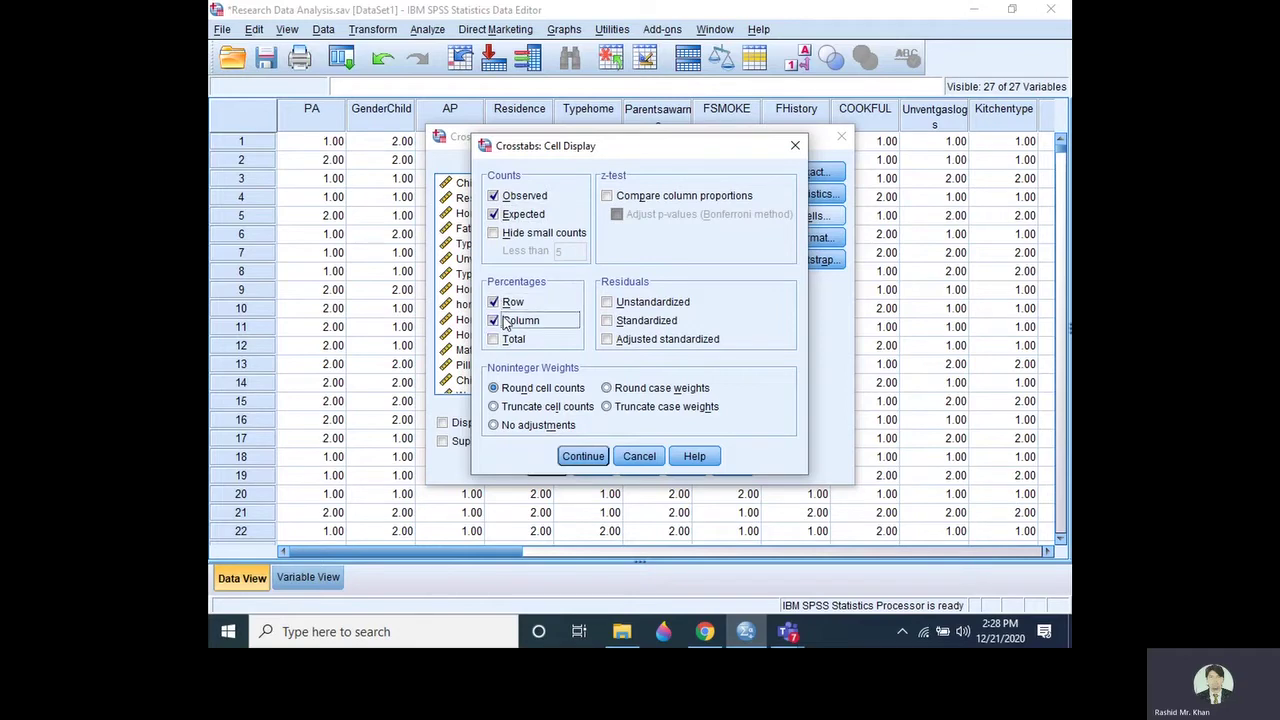
{"action": "left_click", "coordinate": [507, 344]}
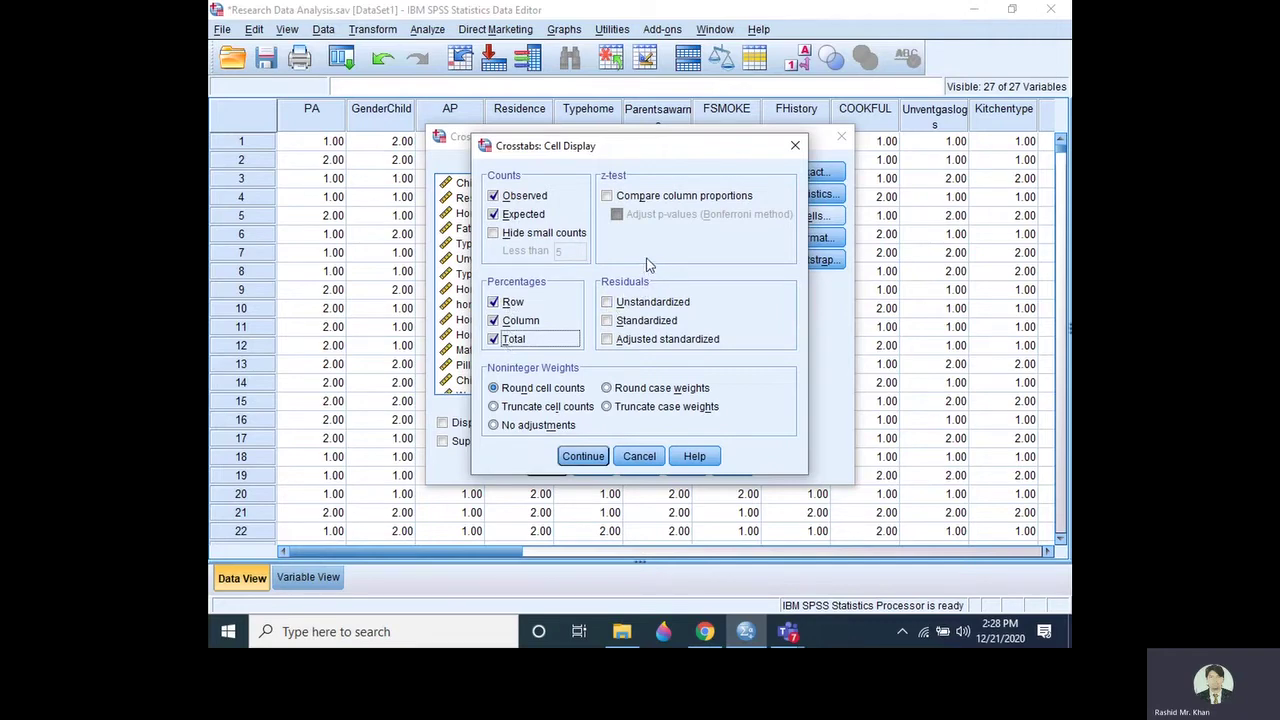
{"action": "left_click", "coordinate": [594, 458]}
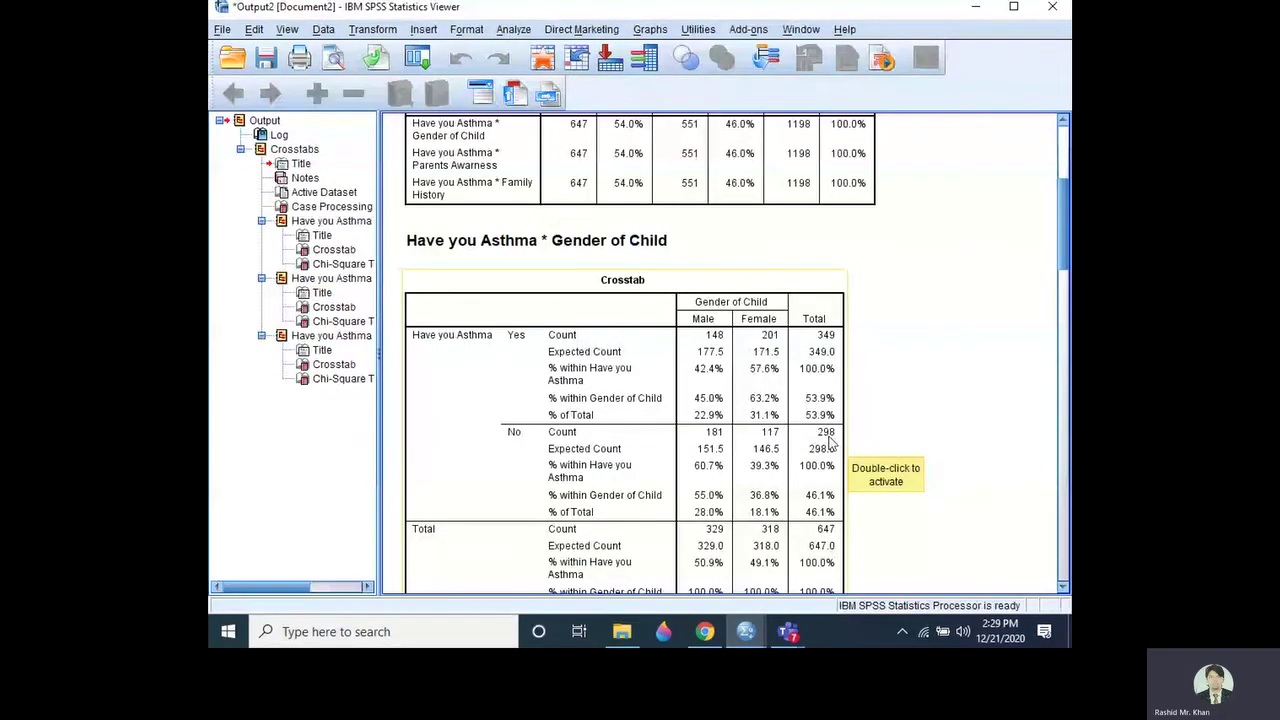
{"action": "left_click", "coordinate": [828, 442]}
{"action": "scroll", "coordinate": [828, 300], "scroll_direction": "down", "scroll_amount": 3}
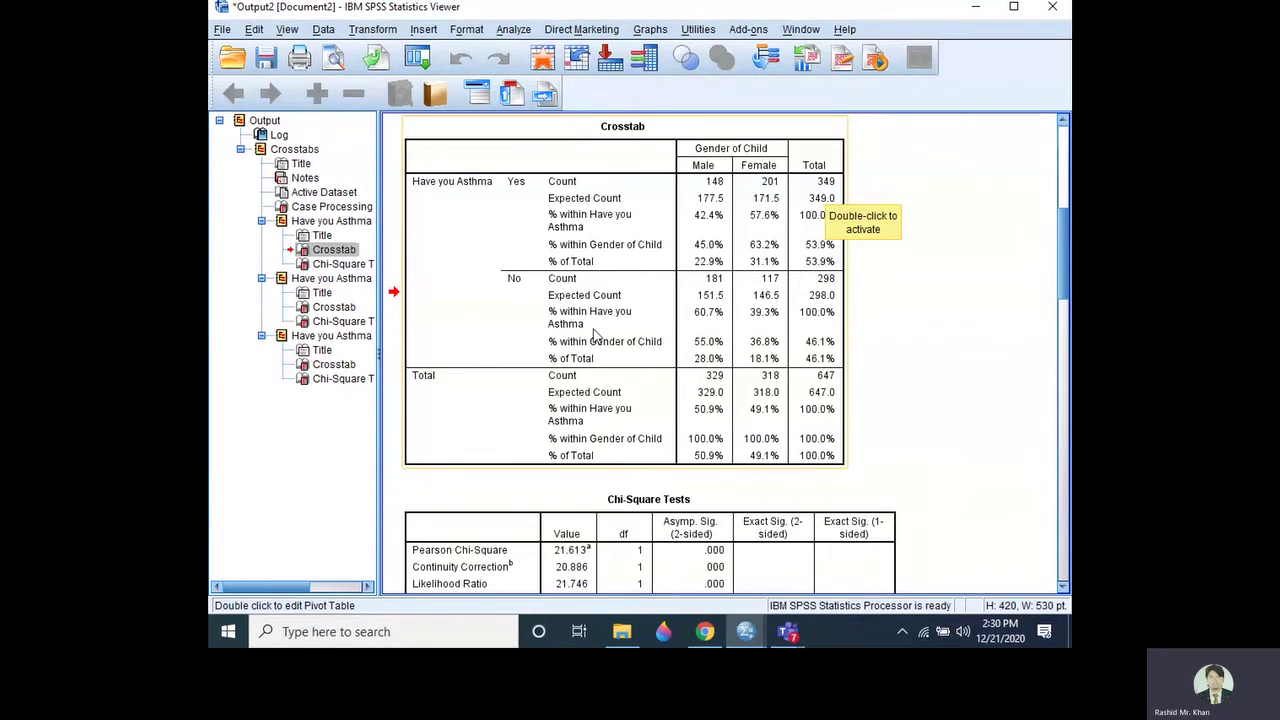
Scroll the output to the asthma-by-gender Chi-Square Tests table (Pearson 21.613).
{"action": "scroll", "coordinate": [595, 335], "scroll_direction": "down", "scroll_amount": 2}
{"action": "scroll", "coordinate": [600, 340], "scroll_direction": "down", "scroll_amount": 2}
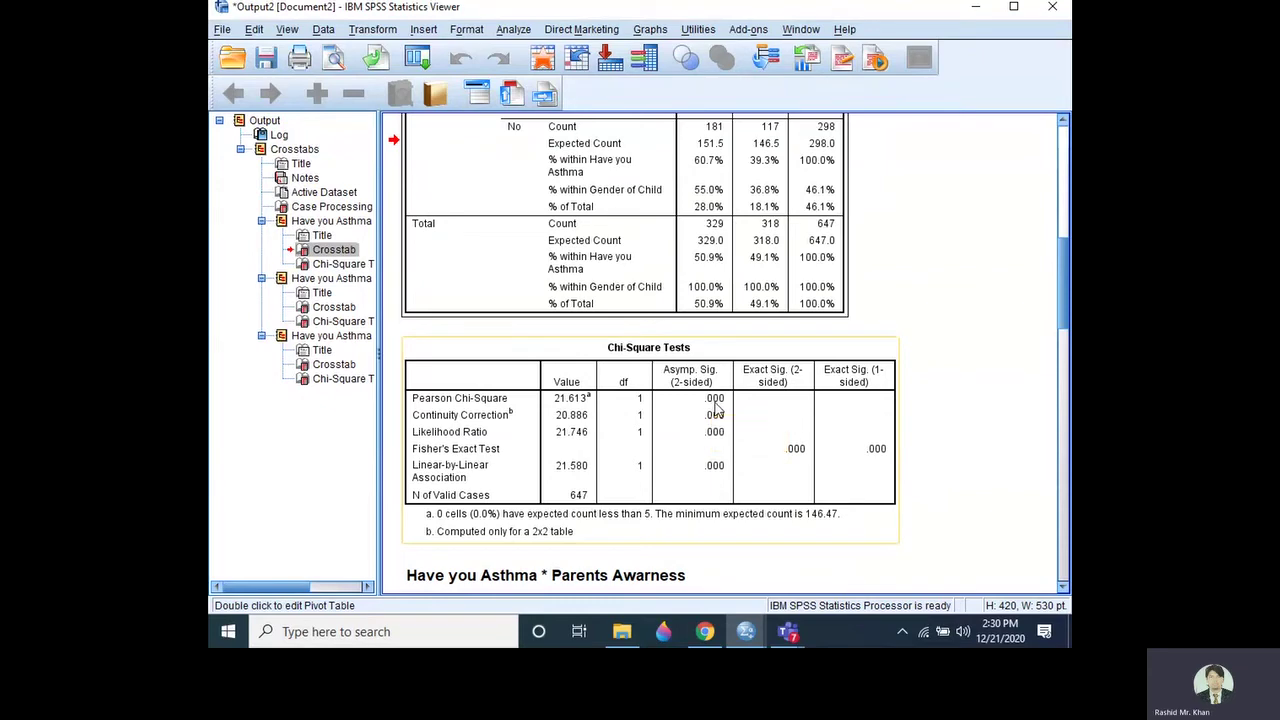
{"action": "scroll", "coordinate": [716, 408], "scroll_direction": "down", "scroll_amount": 3}
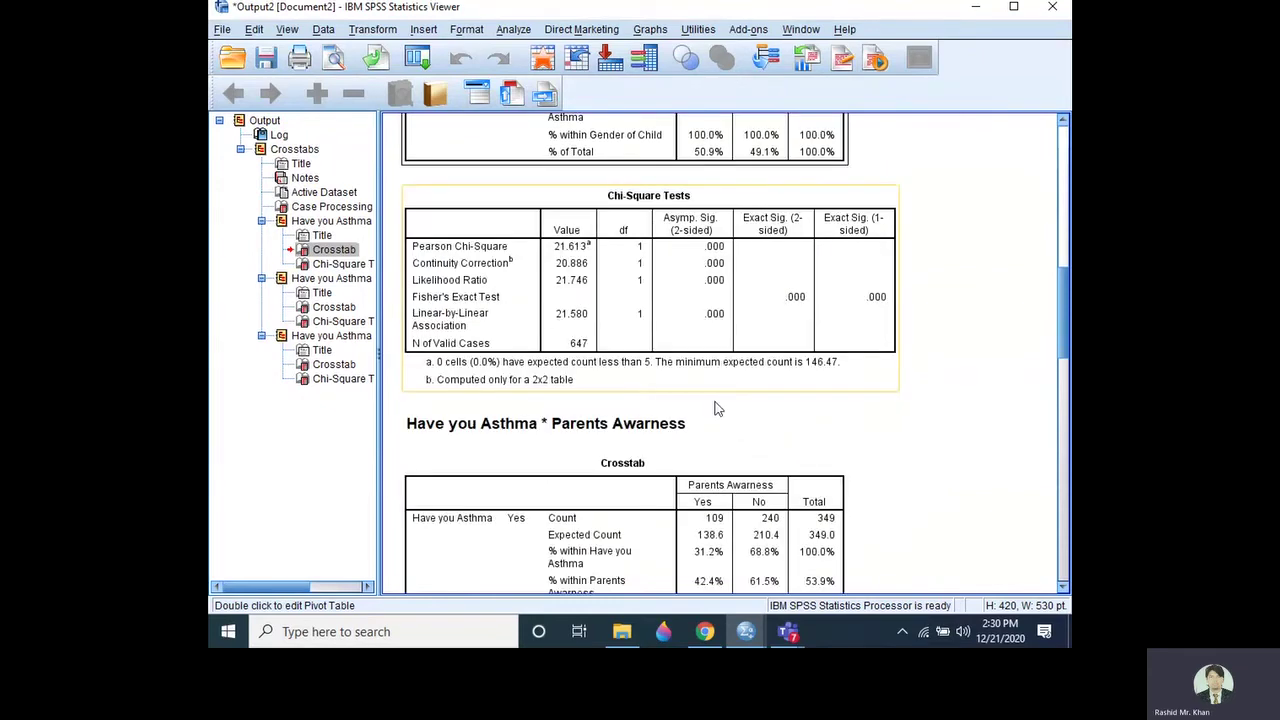
Scroll down to the asthma-by-parents'-awareness crosstab and its chi-square tests (Pearson 22.809).
{"action": "scroll", "coordinate": [716, 408], "scroll_direction": "down", "scroll_amount": 3}
{"action": "scroll", "coordinate": [716, 408], "scroll_direction": "down", "scroll_amount": 2}
{"action": "scroll", "coordinate": [716, 408], "scroll_direction": "down", "scroll_amount": 1}
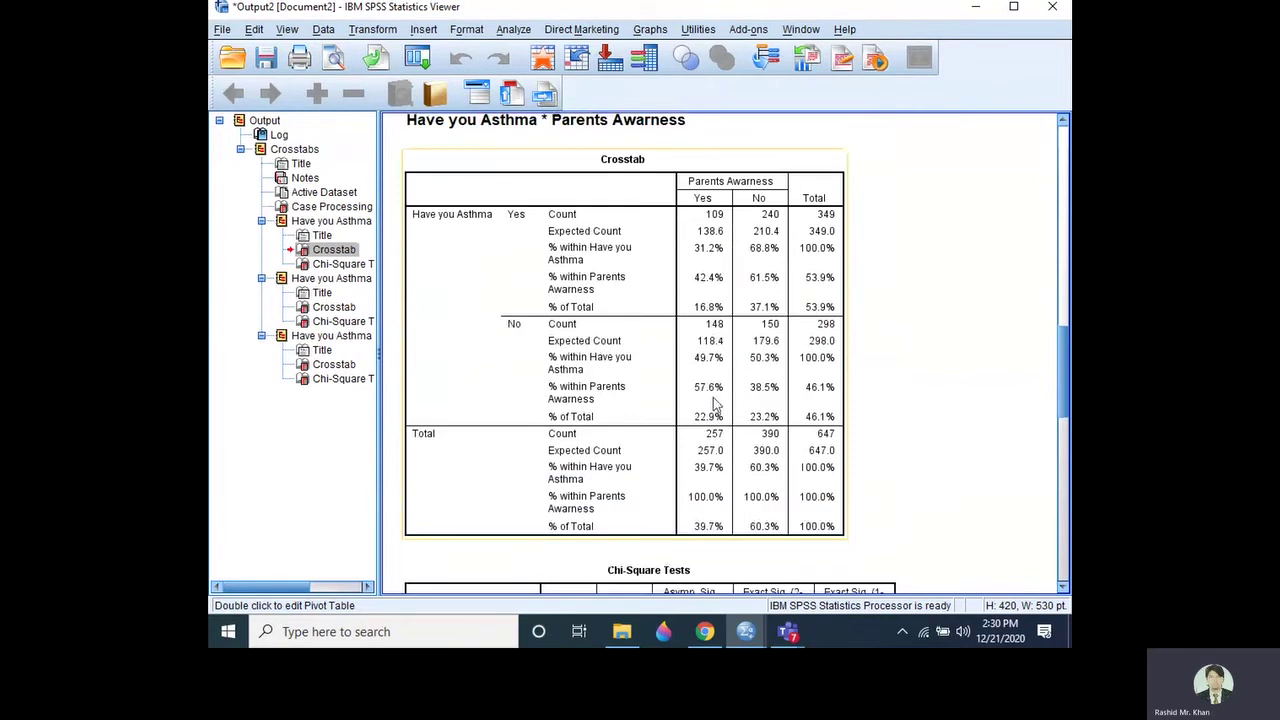
{"action": "scroll", "coordinate": [713, 397], "scroll_direction": "up", "scroll_amount": 2}
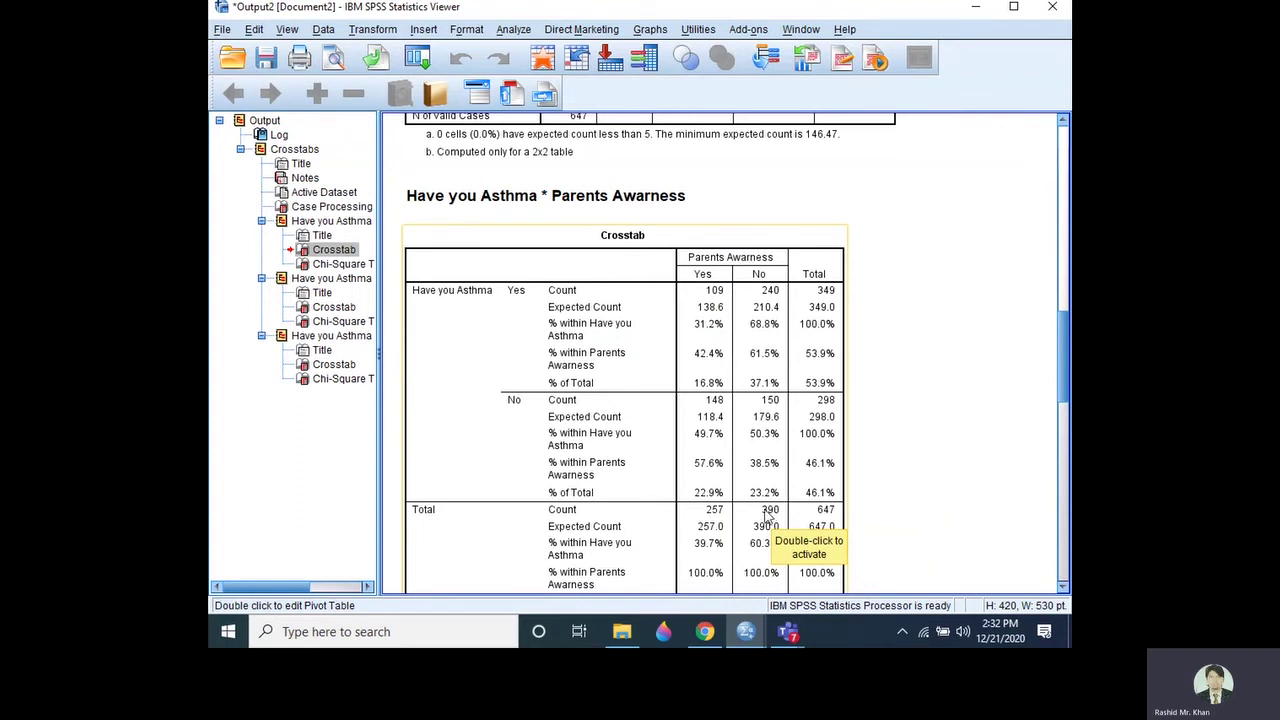
{"action": "scroll", "coordinate": [766, 515], "scroll_direction": "down", "scroll_amount": 2}
Scroll the Viewer down to the parents' awareness Chi-Square Tests table (Pearson 22.809).
{"action": "scroll", "coordinate": [766, 515], "scroll_direction": "down", "scroll_amount": 2}
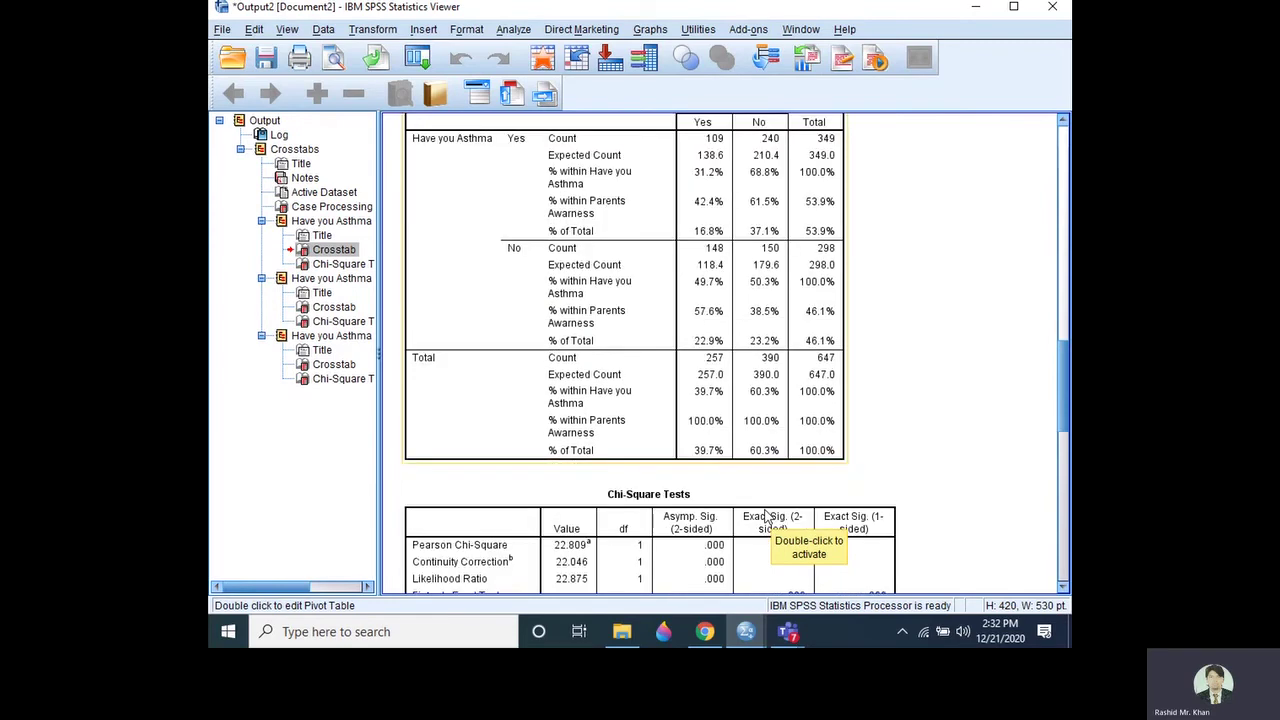
{"action": "scroll", "coordinate": [766, 515], "scroll_direction": "down", "scroll_amount": 3}
{"action": "scroll", "coordinate": [730, 462], "scroll_direction": "down", "scroll_amount": 1}
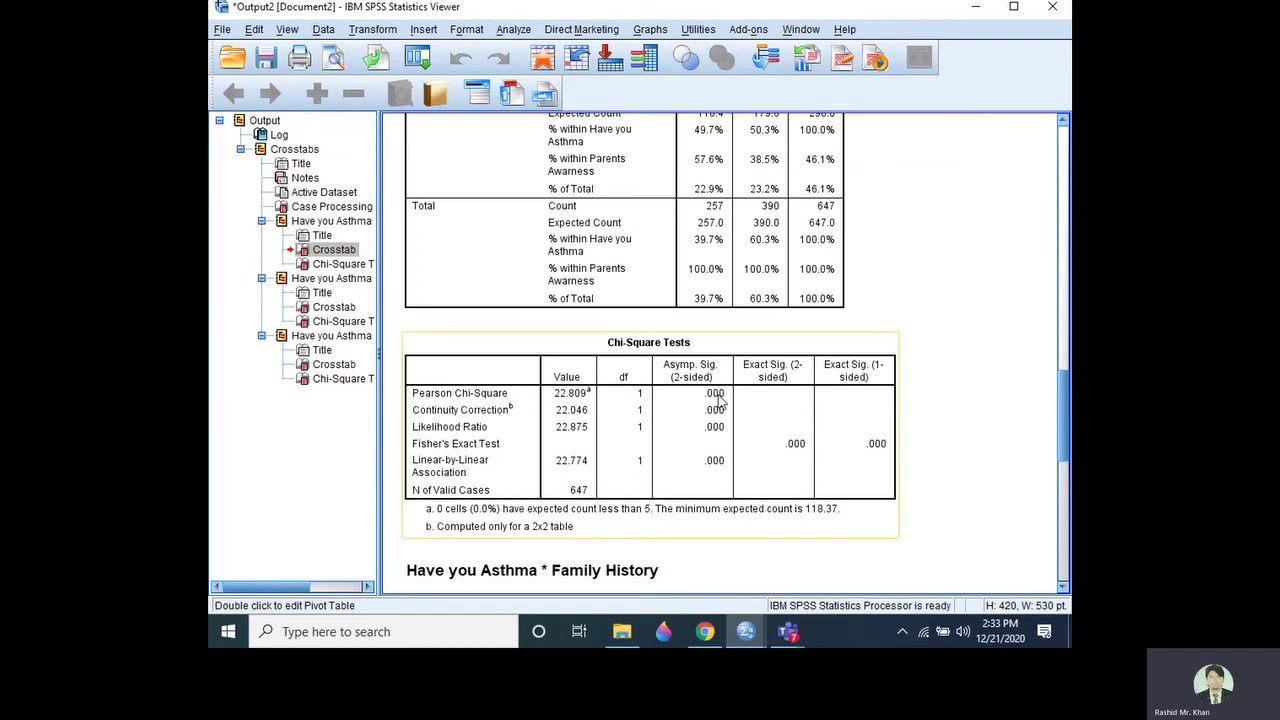
{"action": "scroll", "coordinate": [698, 410], "scroll_direction": "down", "scroll_amount": 3}
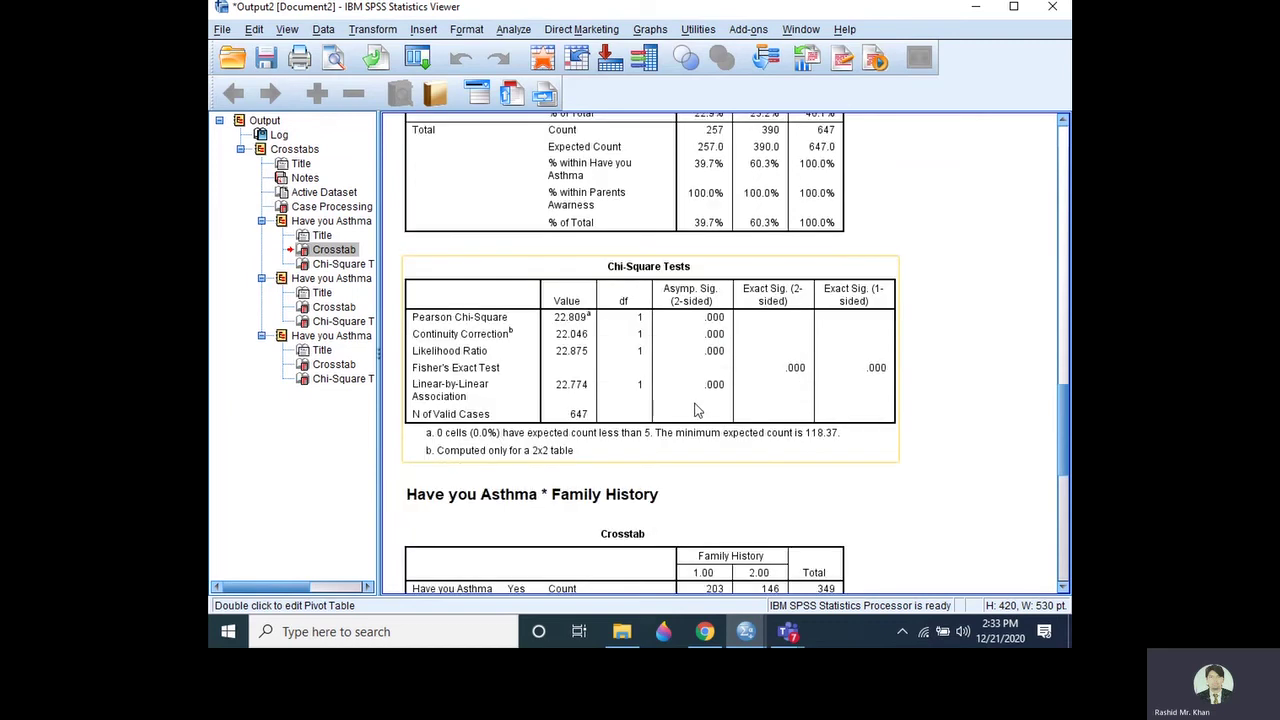
Scroll to the asthma-by-family-history crosstab and its Chi-Square Tests (Pearson 0.003, p .954).
{"action": "scroll", "coordinate": [698, 410], "scroll_direction": "down", "scroll_amount": 3}
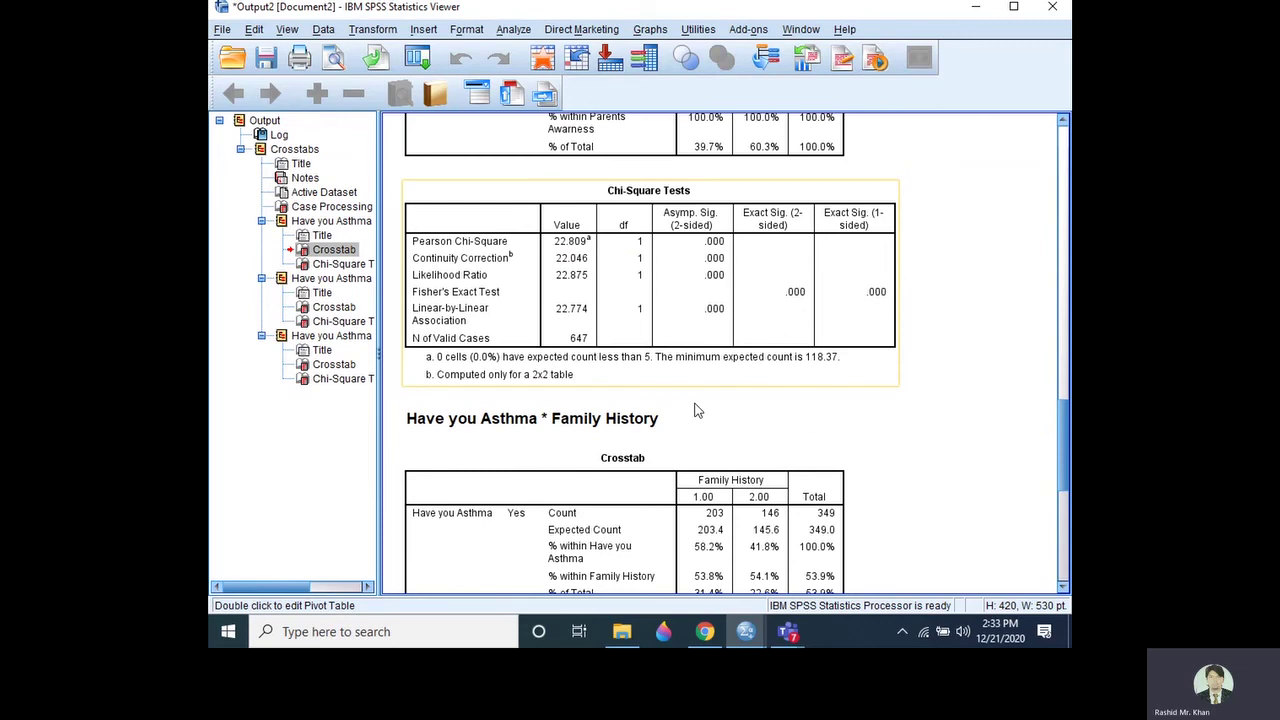
{"action": "scroll", "coordinate": [698, 410], "scroll_direction": "down", "scroll_amount": 6}
{"action": "scroll", "coordinate": [703, 272], "scroll_direction": "down", "scroll_amount": 3}
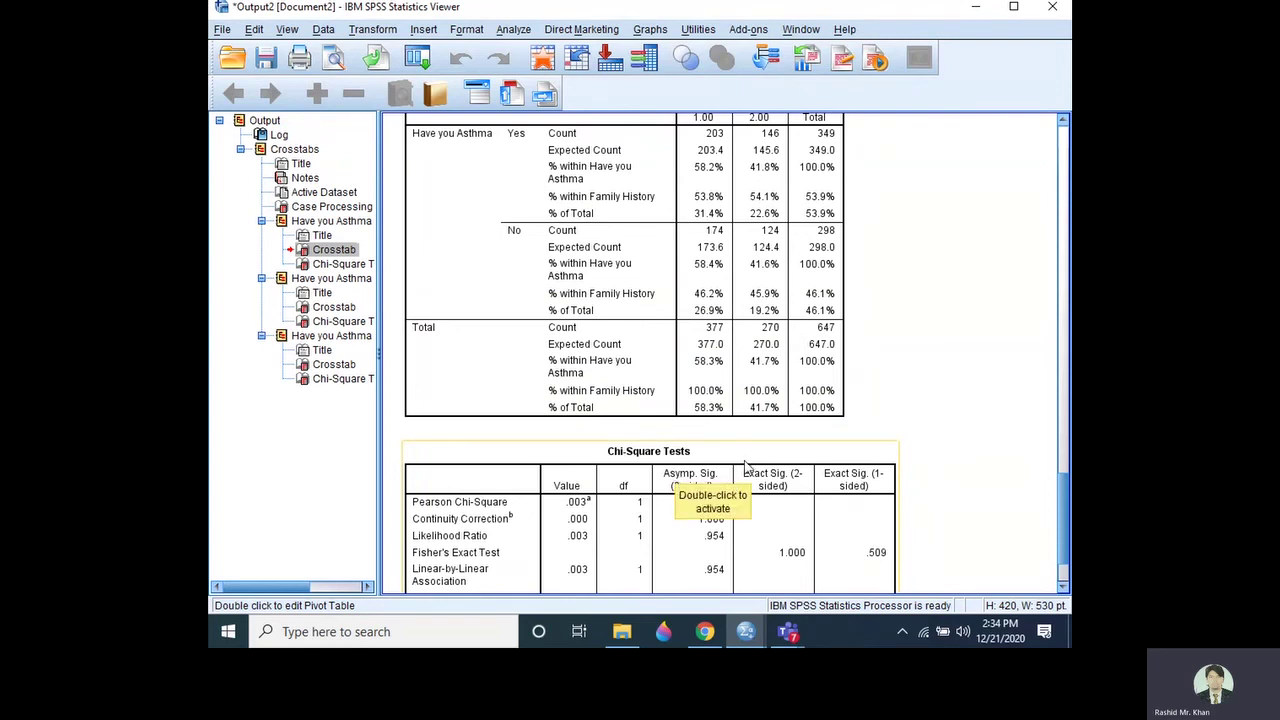
Show the full family-history Chi-Square table with footnotes, then minimize the Viewer window.
{"action": "scroll", "coordinate": [744, 468], "scroll_direction": "up", "scroll_amount": 2}
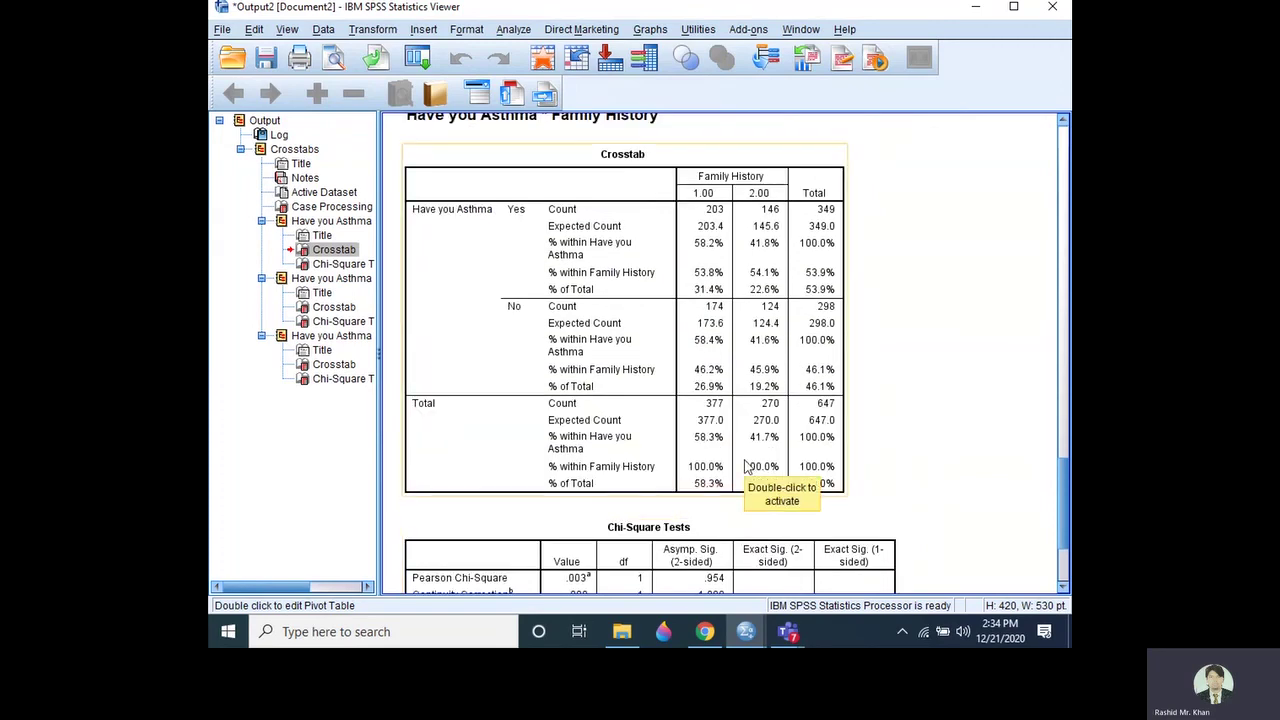
{"action": "scroll", "coordinate": [744, 468], "scroll_direction": "down", "scroll_amount": 4}
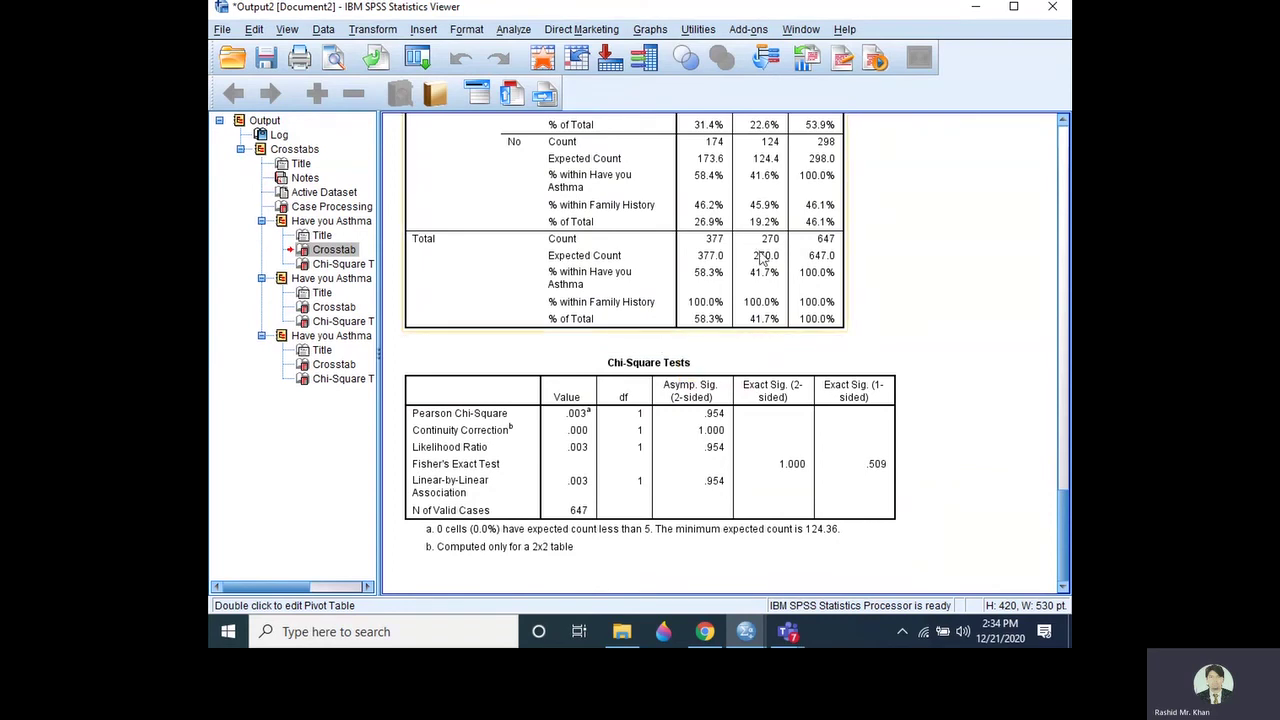
{"action": "left_click", "coordinate": [976, 7]}
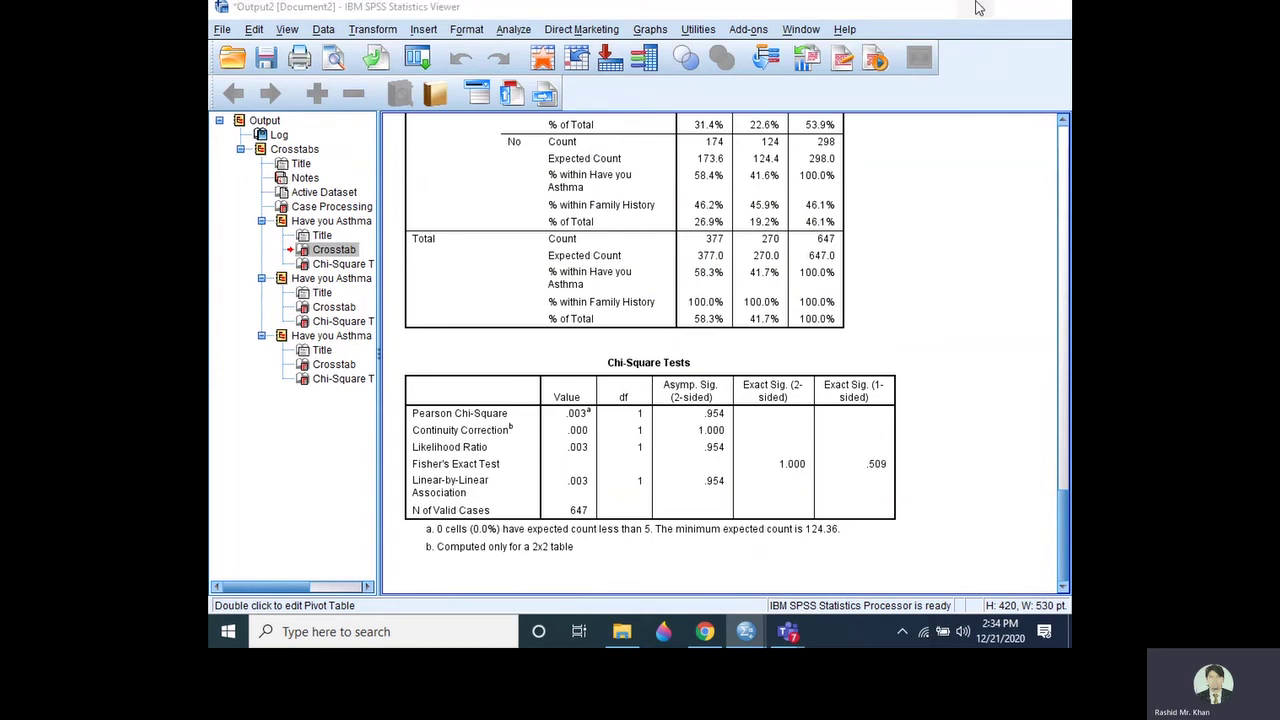